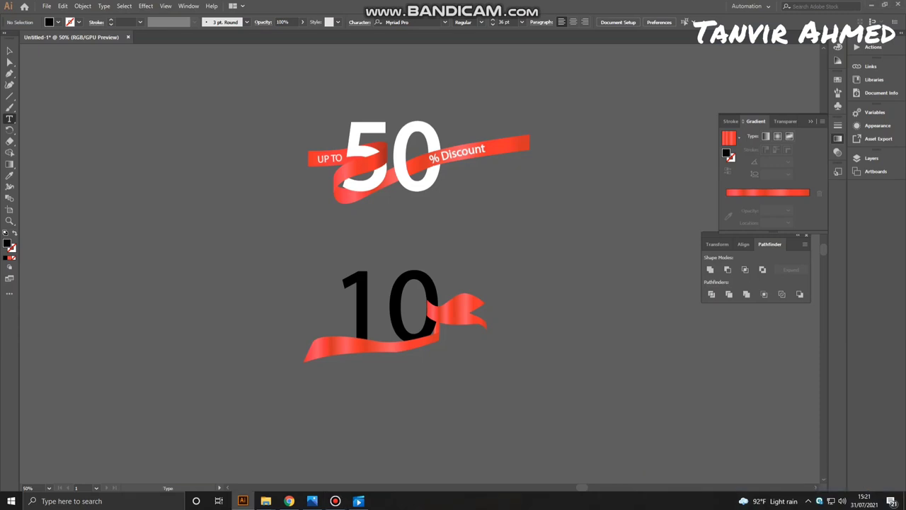
- Add the text "ANNIVERSARY" in capitals beside the black 10
click(196, 270)
key(BackSpace)
text(ANNIVERSARy)
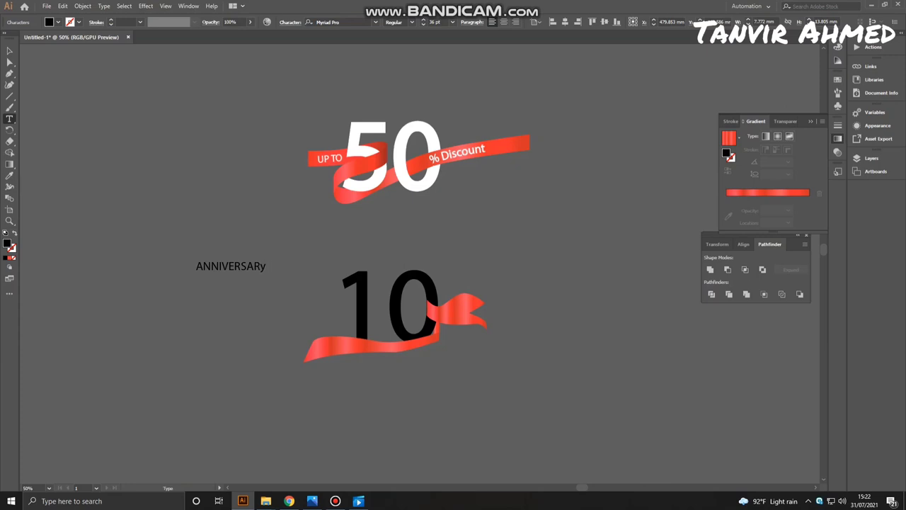
drag(196, 267, 267, 267)
key(Escape)
text(Y)
- Give the whole ANNIVERSARY text a 1 pt stroke
drag(197, 266, 267, 266)
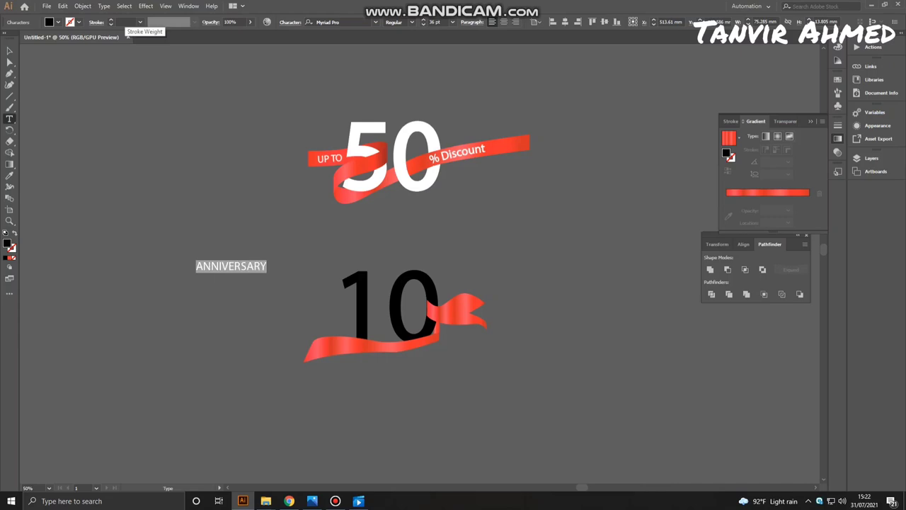
click(140, 22)
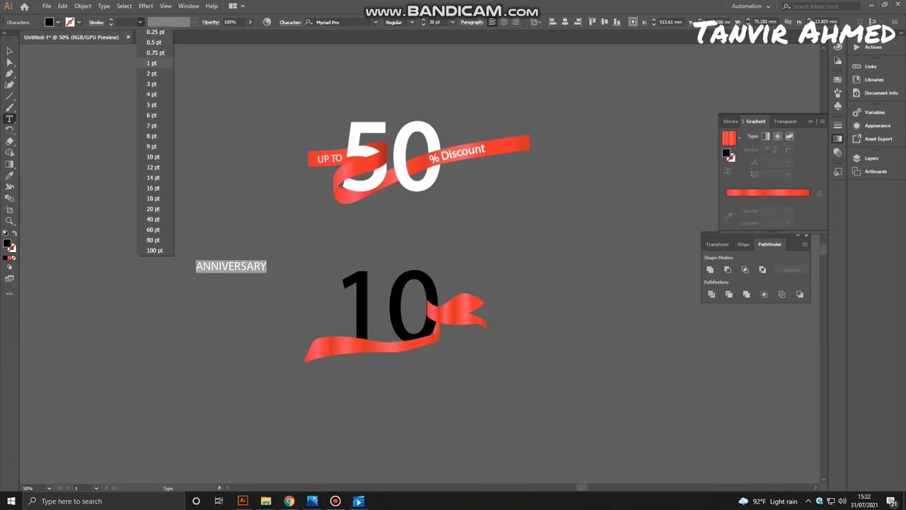
click(152, 63)
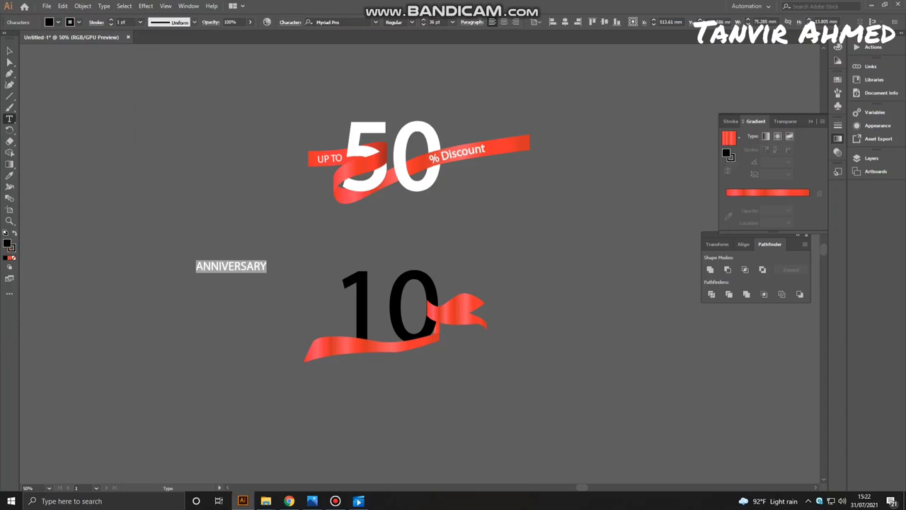
- Convert the ANNIVERSARY text to outlines and ungroup its letters
click(9, 51)
right_click(221, 262)
click(264, 325)
right_click(247, 263)
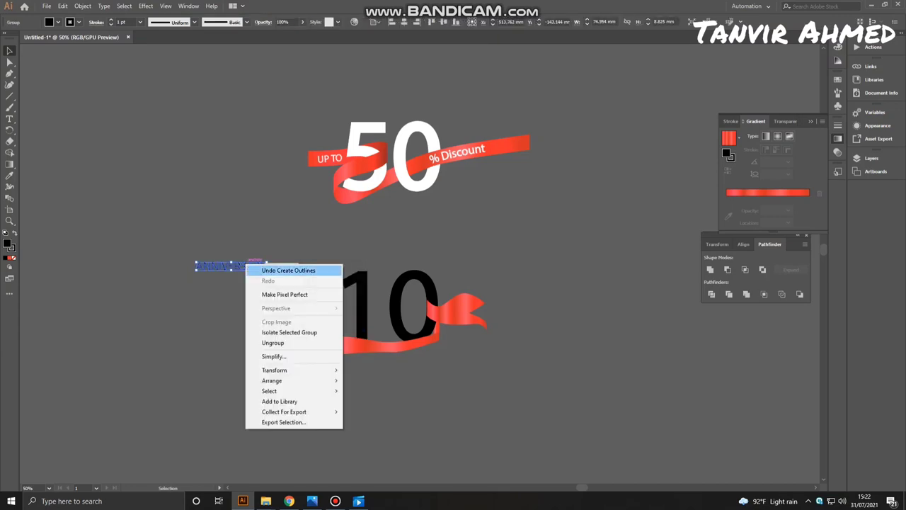
click(273, 343)
key(ctrl+shift+a)
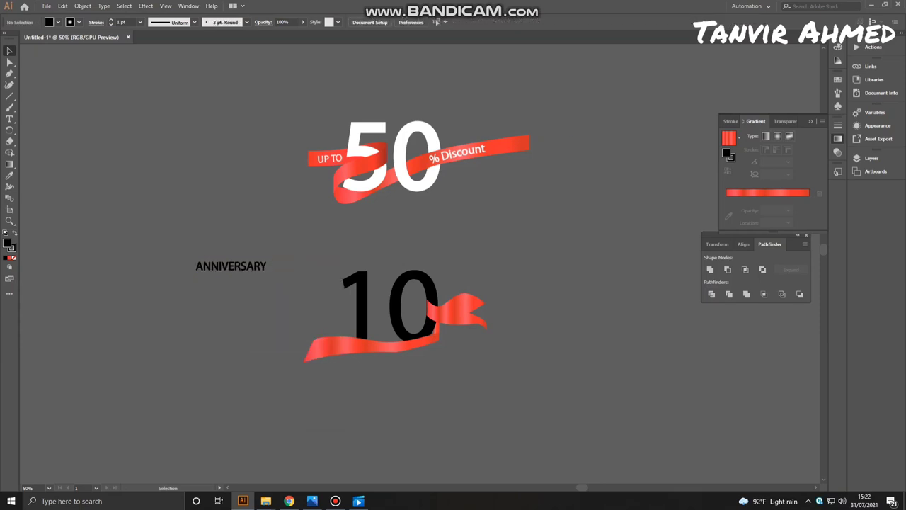
- Combine the ANNIVERSARY letters into one compound path and place it just below the ribbon under the 10
key(ctrl+plus)
key(ctrl+plus)
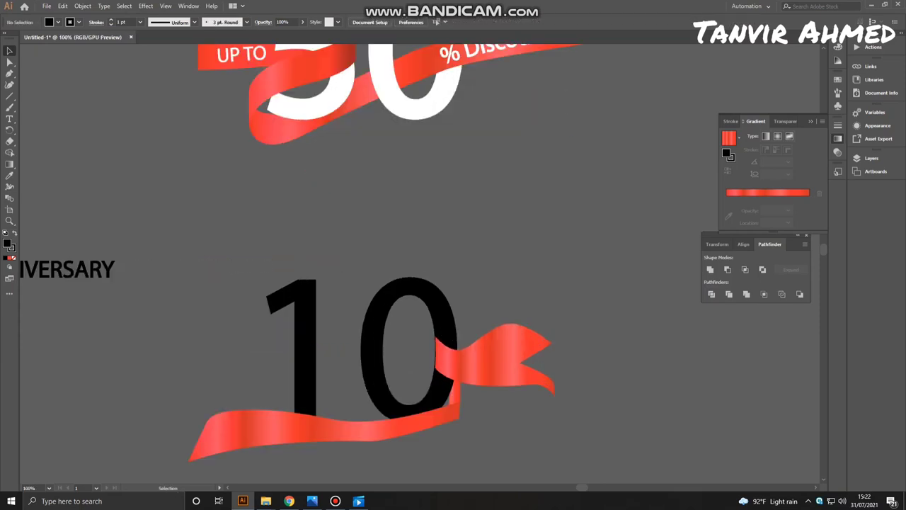
drag(213, 283, 346, 208)
drag(225, 194, 506, 389)
- Apply an envelope distort mesh with 3 rows and 3 columns to the ANNIVERSARY lettering
click(83, 5)
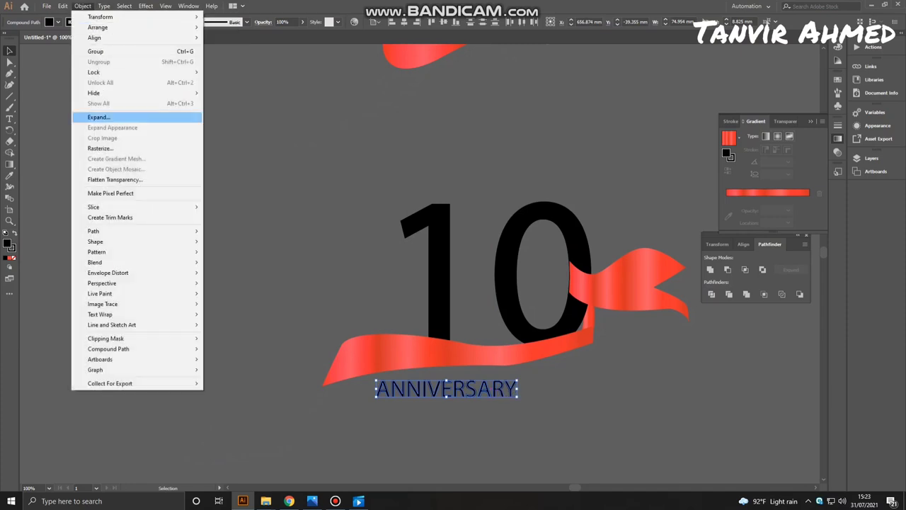
mouse_move(108, 272)
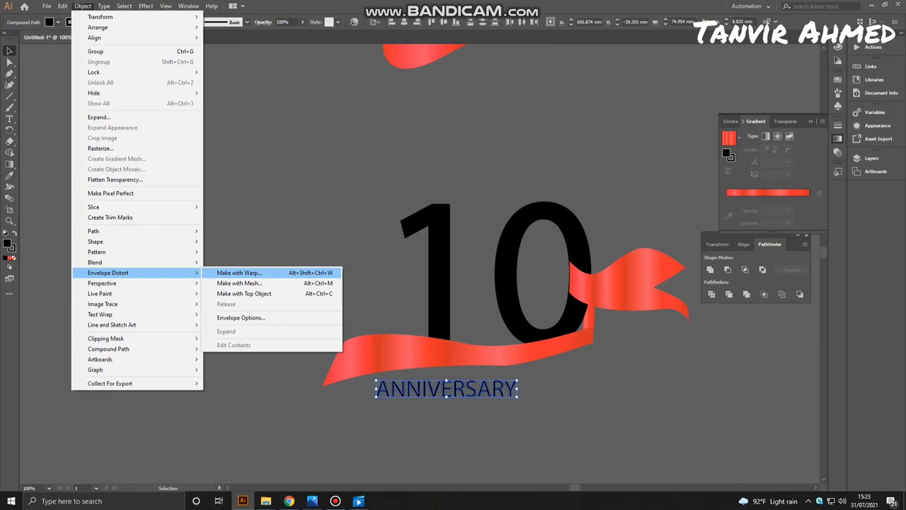
click(239, 283)
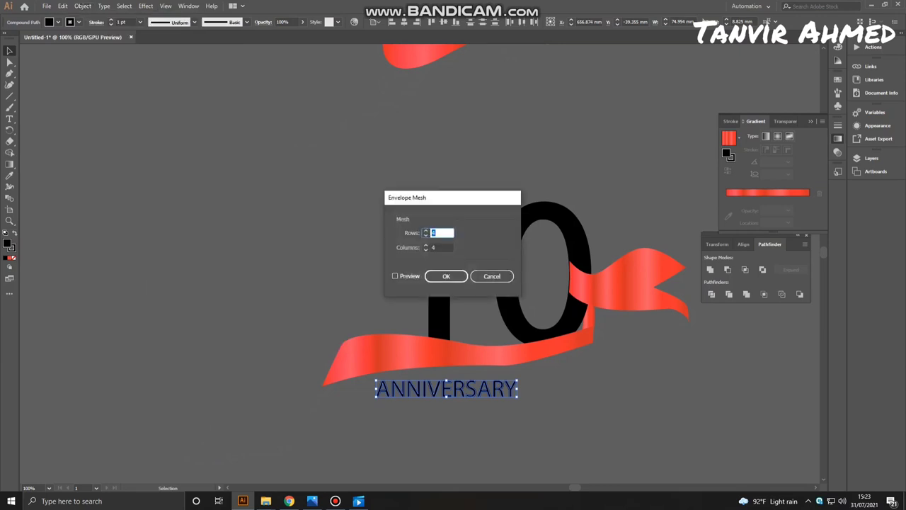
key(Tab)
text(3)
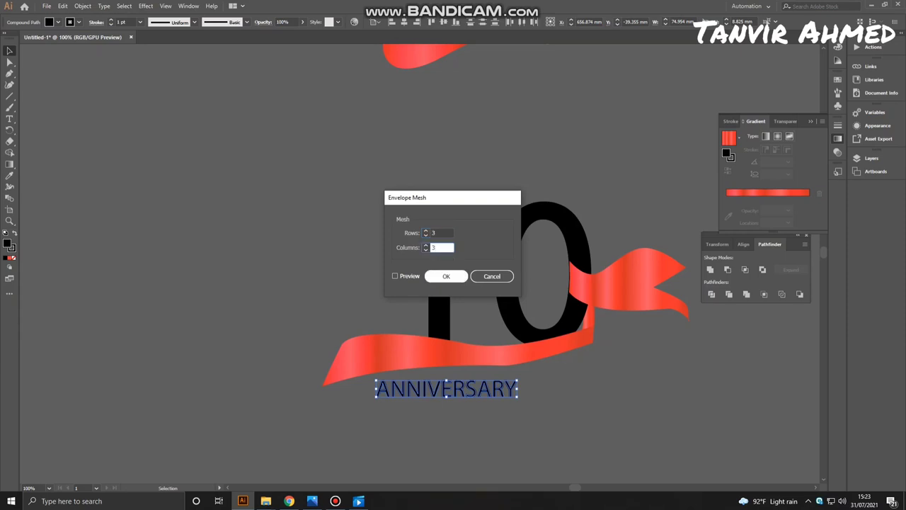
key(Return)
- Move the meshed ANNIVERSARY lettering up onto the lower ribbon, fitting it between the ribbon's edges
drag(446, 390, 475, 354)
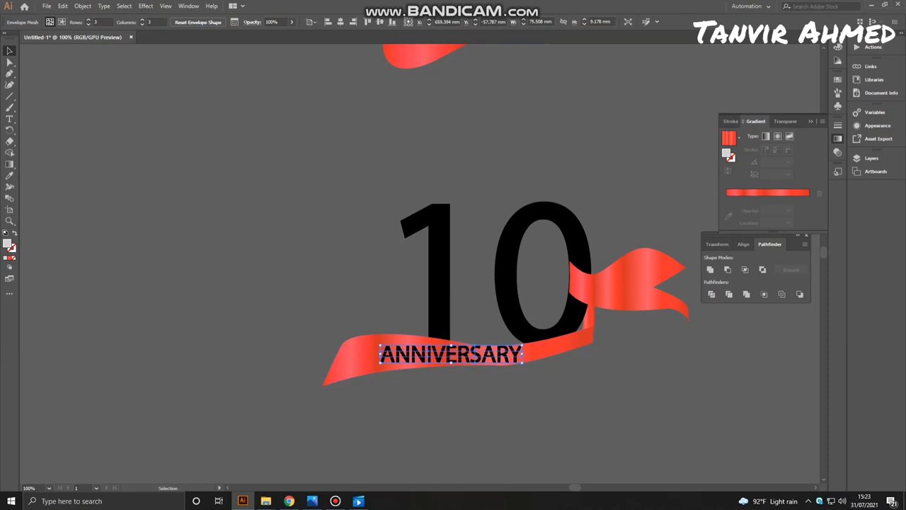
key(ctrl+equal)
key(ctrl+equal)
key(ctrl+equal)
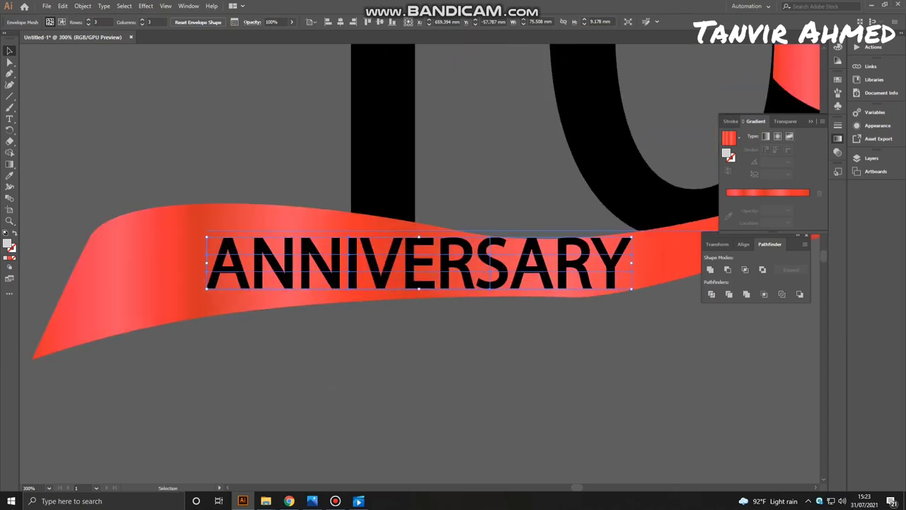
drag(349, 254, 348, 251)
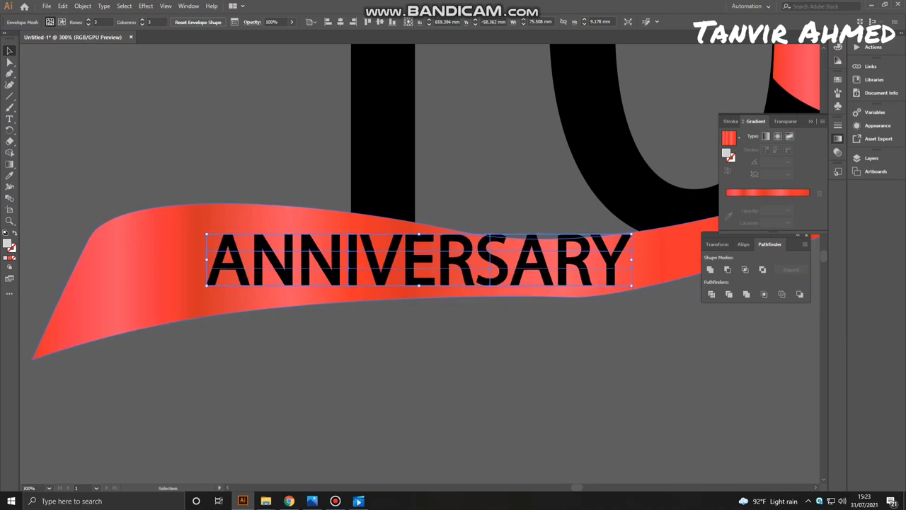
- Raise the mesh point below the letter I slightly to curve the lettering's lower edge
key(a)
drag(349, 251, 352, 251)
click(349, 253)
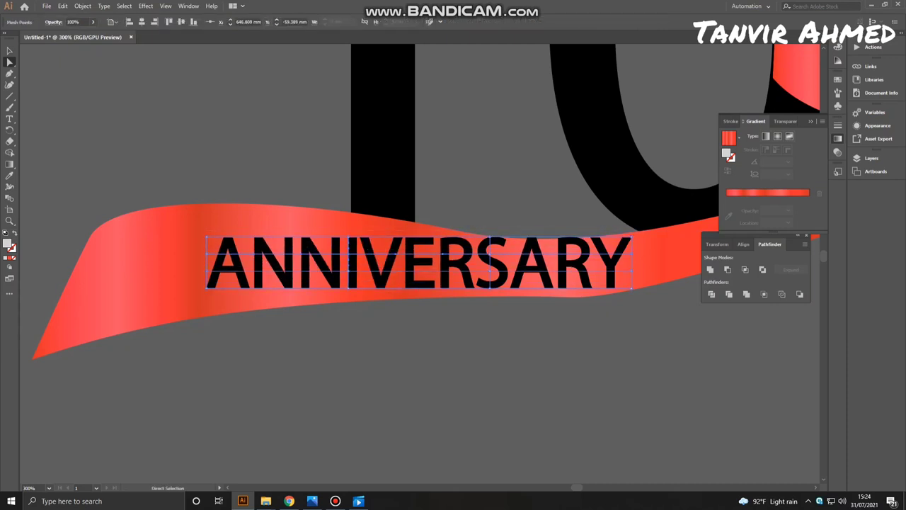
drag(348, 289, 348, 283)
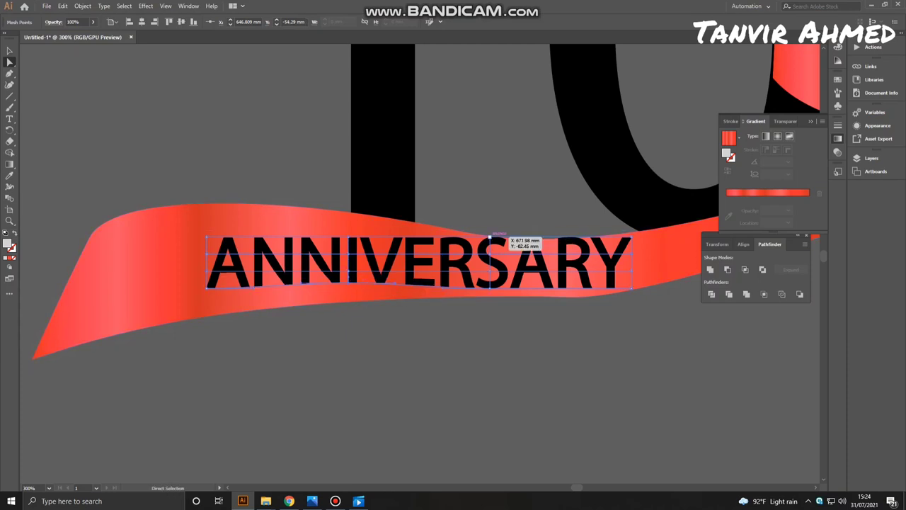
drag(492, 234, 490, 244)
key(ctrl+z)
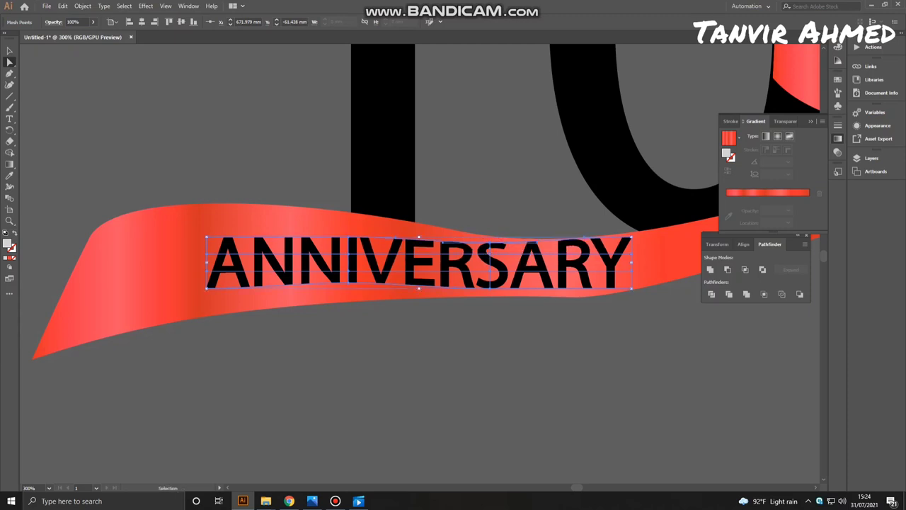
- Shift the ANNIVERSARY lettering a little to the right along the ribbon
key(ctrl+minus)
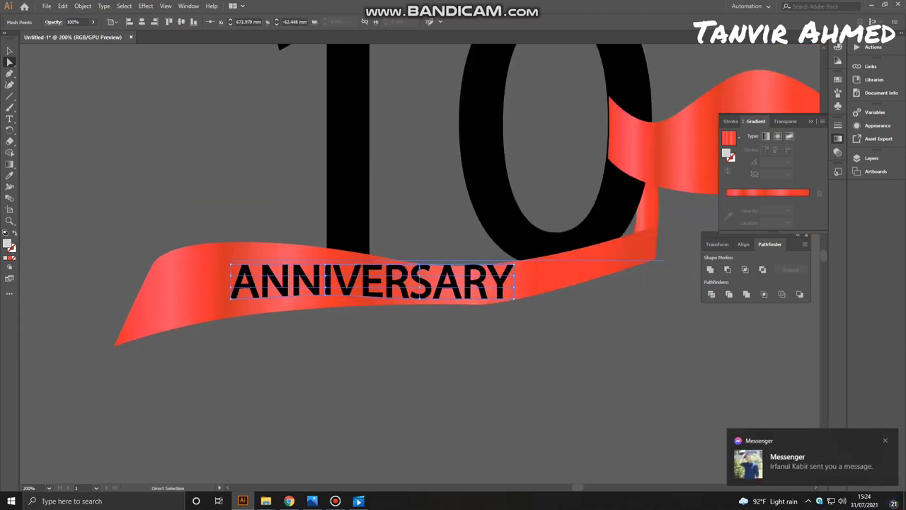
mouse_move(353, 275)
mouse_down()
mouse_move(338, 275)
mouse_move(366, 279)
mouse_up()
key(ctrl+z)
key(v)
key(a)
key(ctrl+z)
key(v)
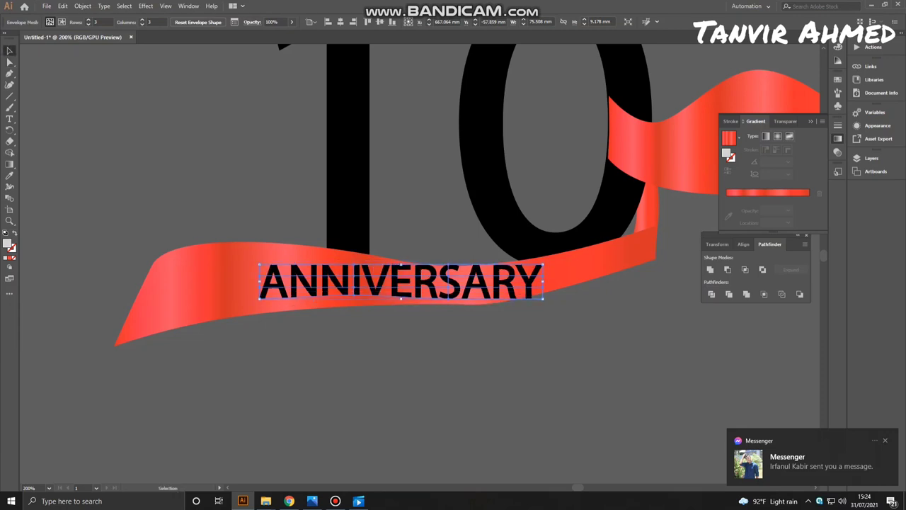
key(a)
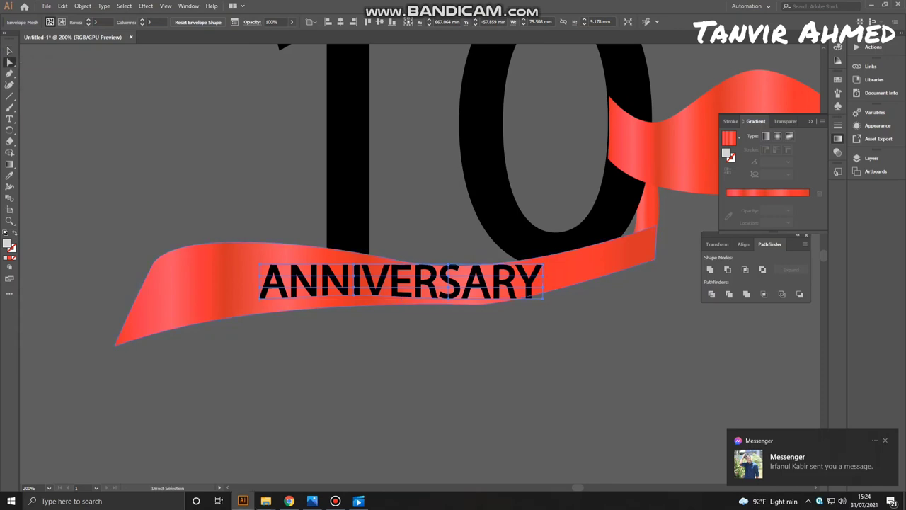
drag(362, 266, 363, 270)
key(ctrl+z)
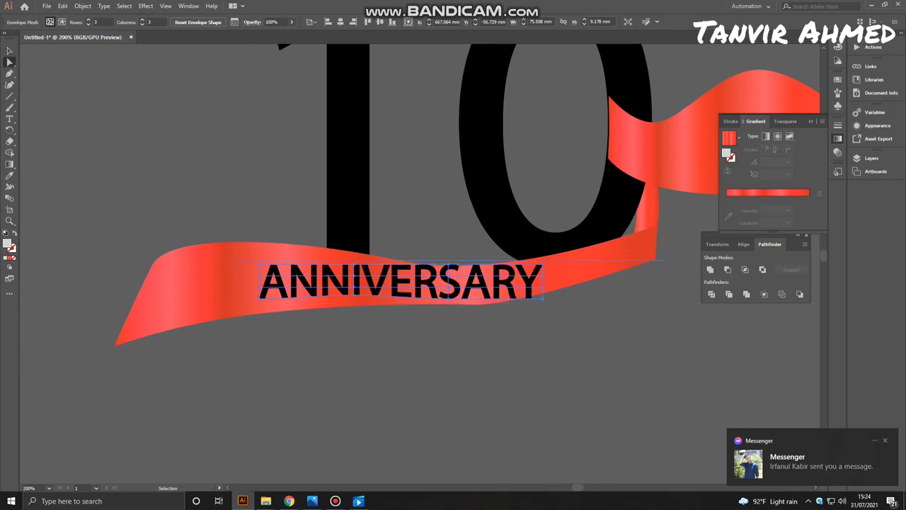
key(ctrl+equal)
key(ctrl+equal)
key(equal)
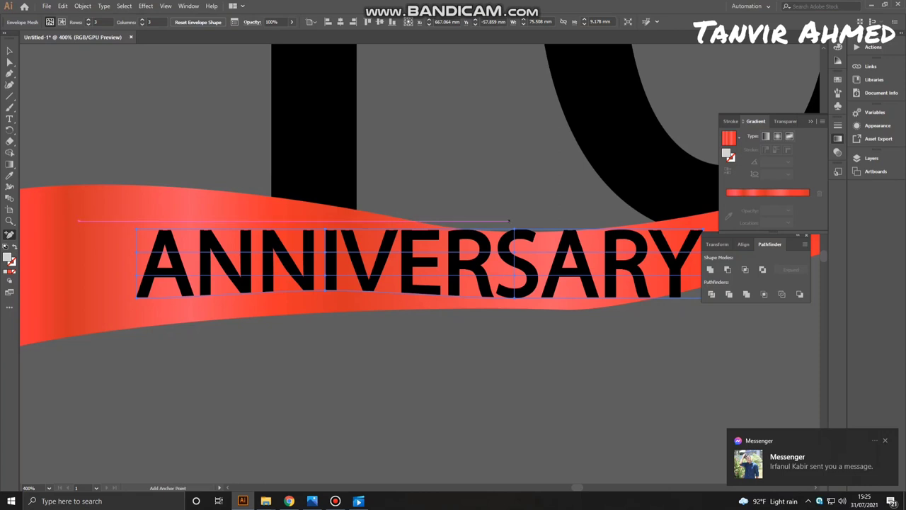
click(513, 251)
key(Return)
- Raise the mesh's lower corner at the Y and upper corner at the first A, and lower the upper point above the S slightly
key(a)
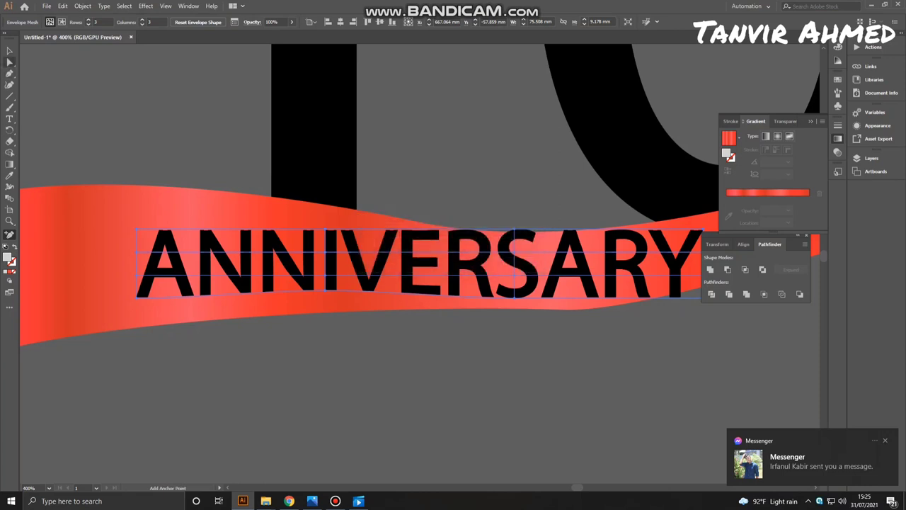
drag(531, 251, 426, 273)
drag(600, 319, 600, 298)
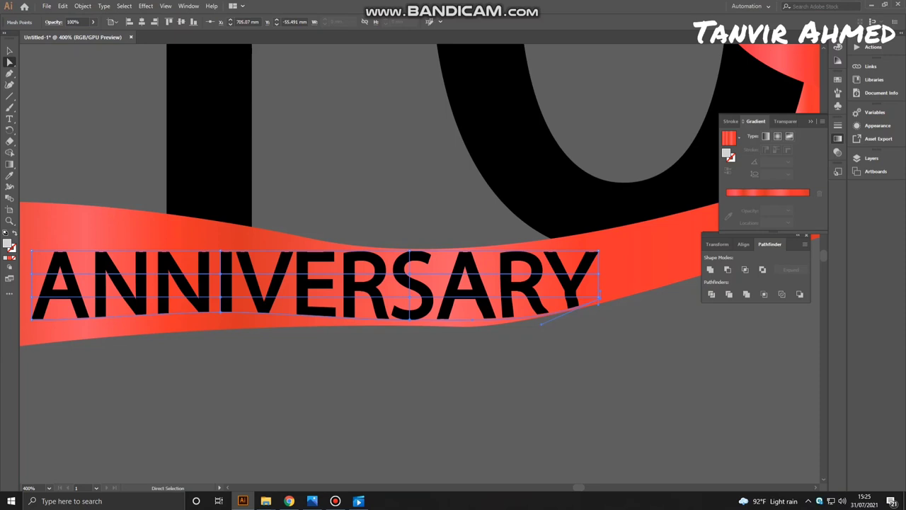
drag(32, 249, 34, 231)
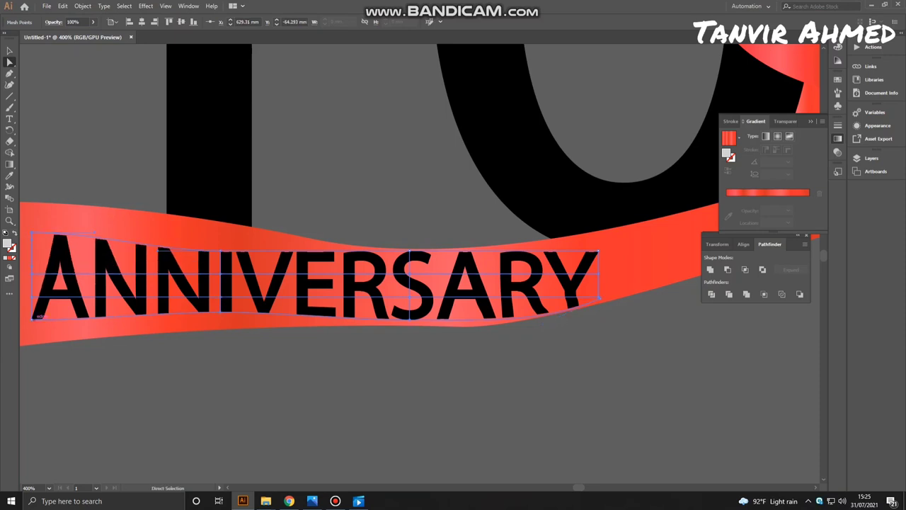
drag(410, 251, 411, 255)
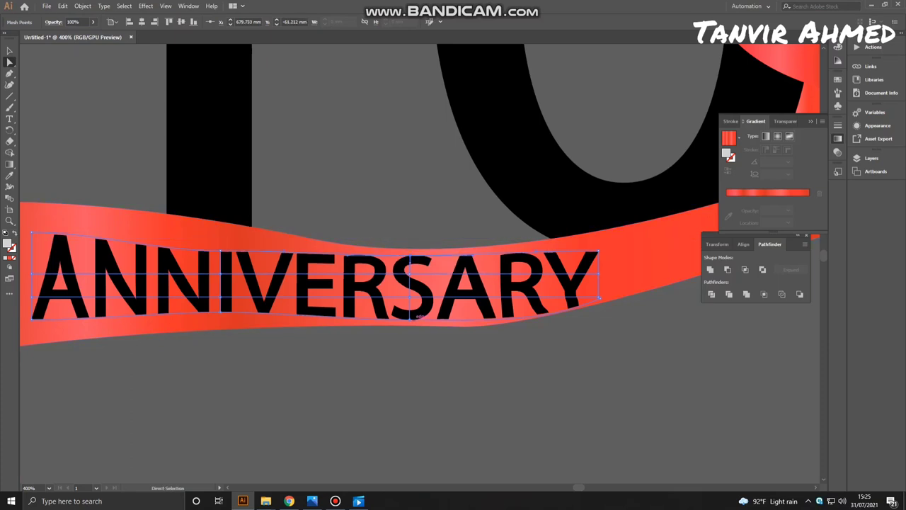
- Raise the mesh's upper corner at the Y so the lettering follows the ribbon's upper edge
drag(599, 298, 508, 332)
key(ctrl+z)
mouse_move(440, 306)
mouse_down()
mouse_move(455, 288)
mouse_move(439, 293)
mouse_up()
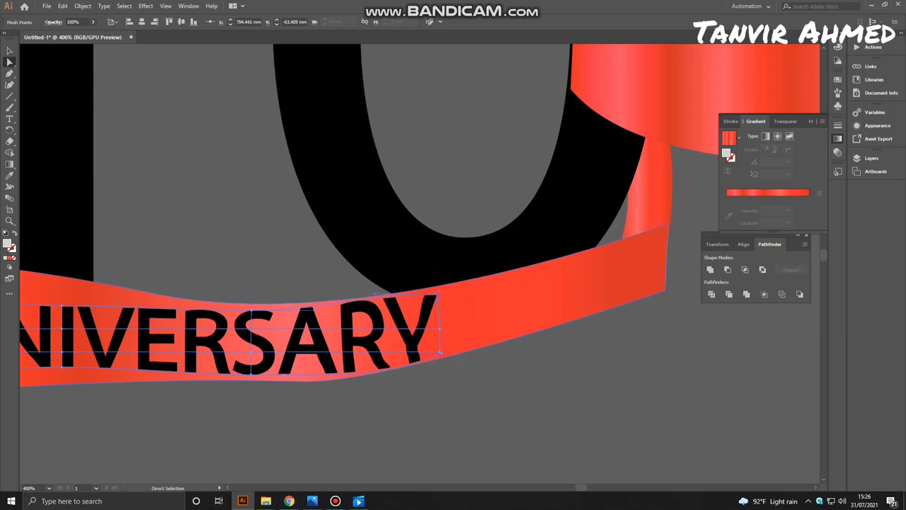
drag(441, 329, 440, 328)
click(440, 353)
- Enlarge the ANNIVERSARY lettering about its centre to about 108 mm wide along the ribbon
key(ctrl+minus)
key(ctrl+minus)
key(ctrl+minus)
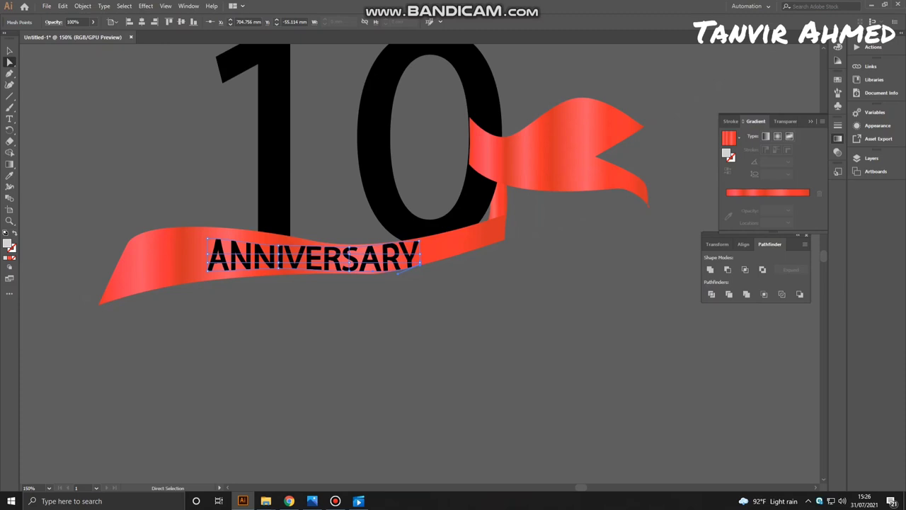
key(v)
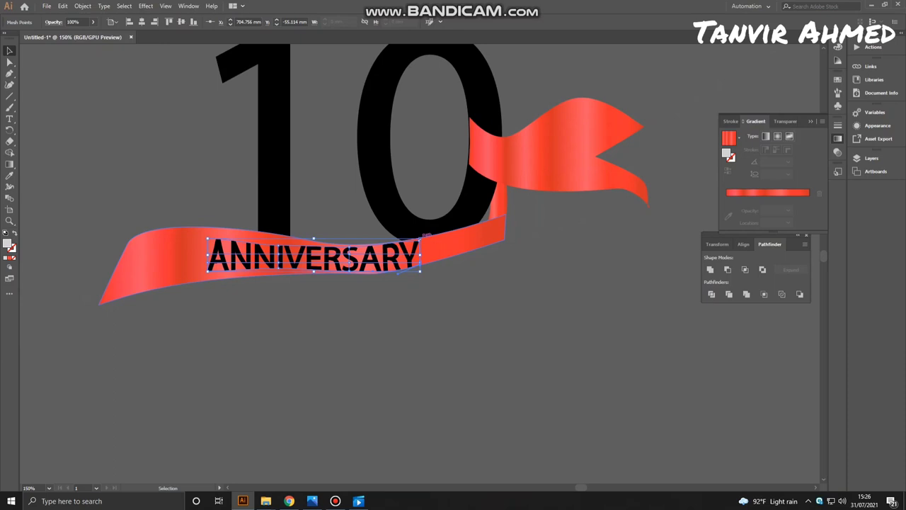
drag(420, 238, 467, 230)
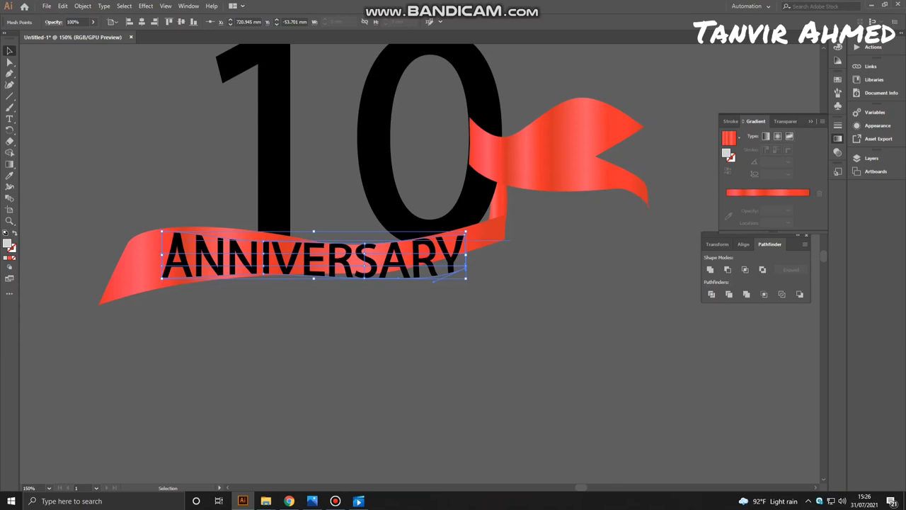
key(ctrl+equal)
key(ctrl+equal)
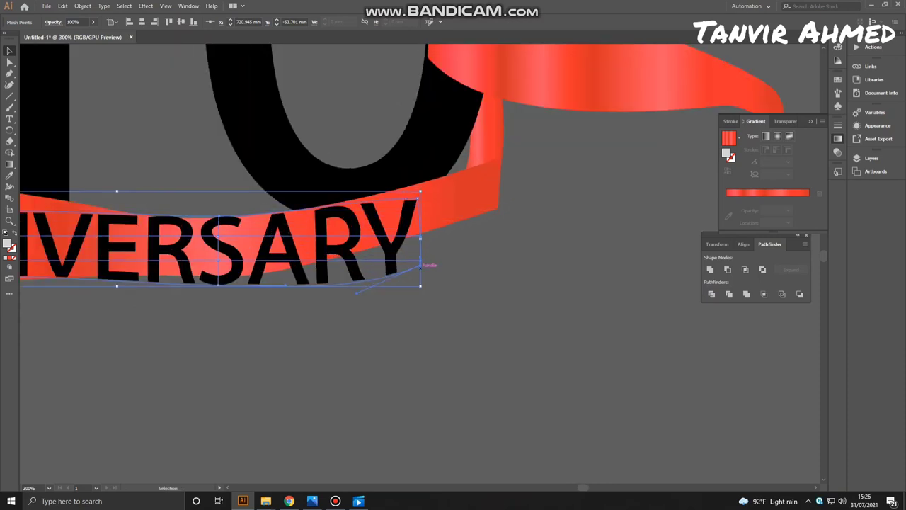
drag(420, 265, 420, 245)
key(ctrl+z)
key(a)
key(ctrl+z)
click(421, 266)
key(ctrl+z)
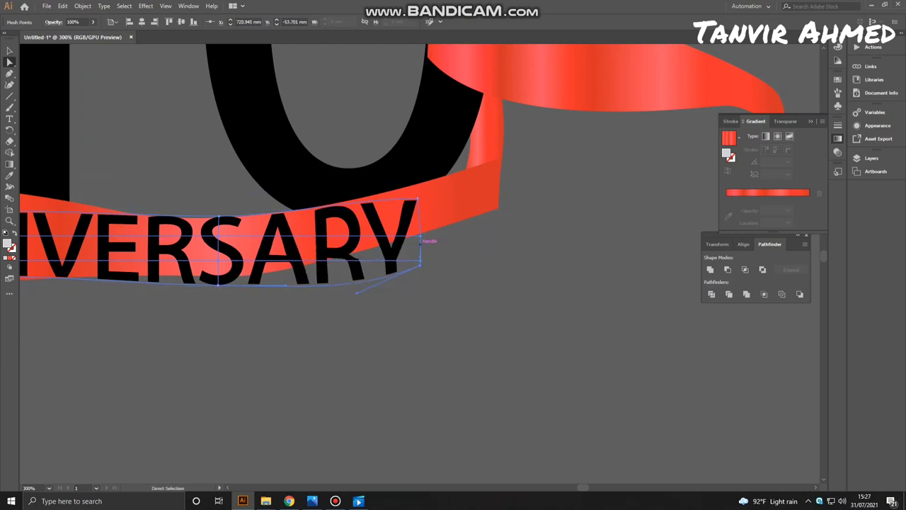
- Adjust the mesh corners beside the Y, raising the upper one to the ribbon's top edge
drag(422, 241, 418, 280)
drag(357, 292, 358, 277)
click(420, 234)
drag(420, 234, 421, 186)
click(421, 275)
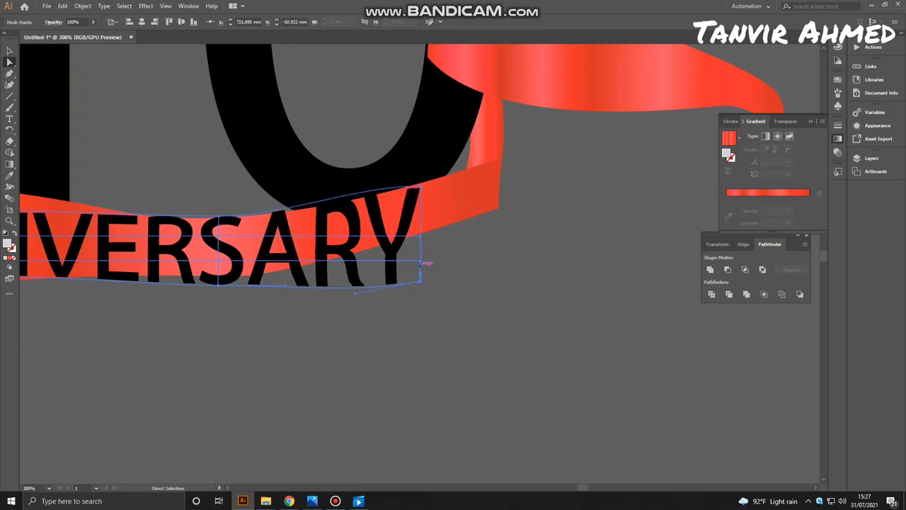
- Raise the middle and lower mesh points beside the Y so its base meets the ribbon's lower edge
click(420, 235)
drag(421, 235, 421, 199)
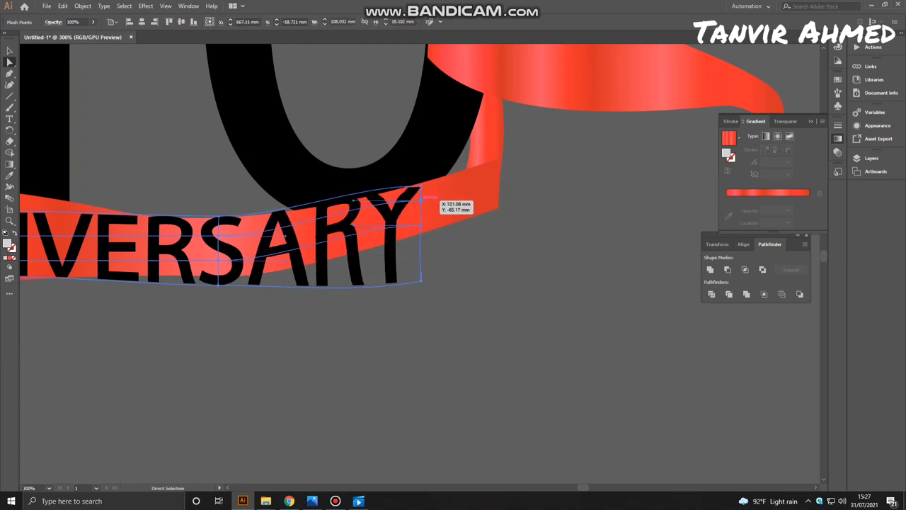
drag(421, 282, 422, 229)
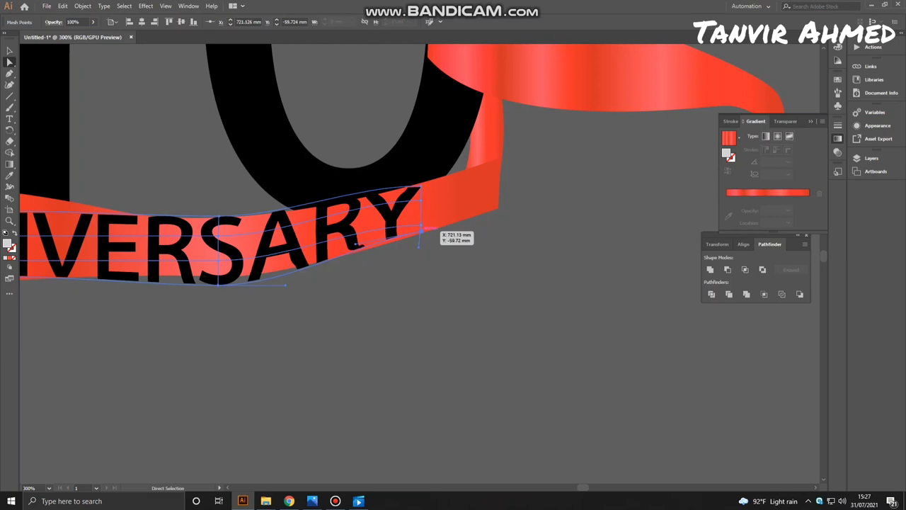
- Try raising the lower mesh point at the S and shifting the upper mesh point at the I, undoing both moves
click(218, 283)
drag(219, 284, 218, 275)
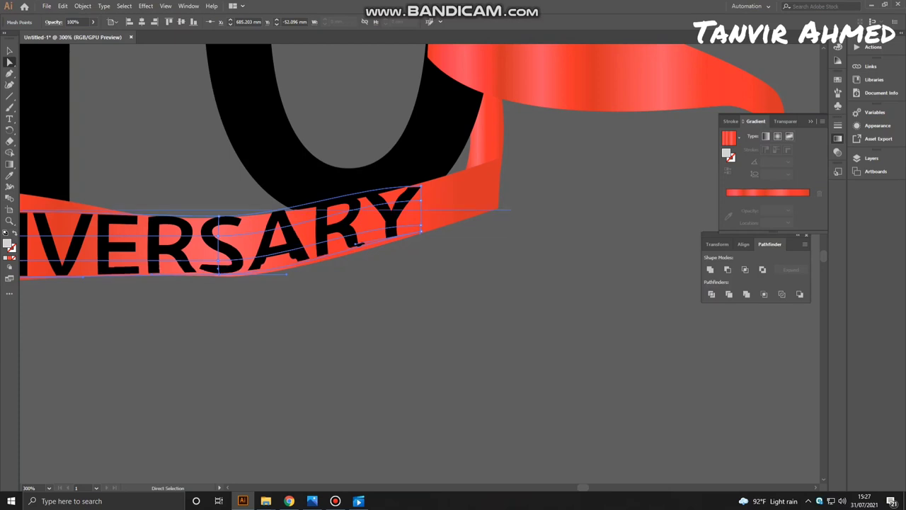
drag(218, 274, 478, 334)
key(ctrl+z)
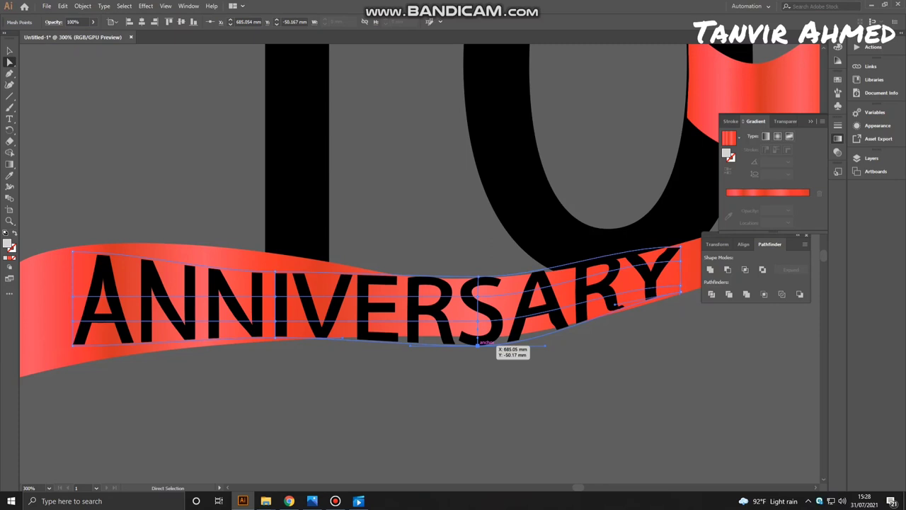
click(276, 271)
drag(275, 272, 292, 260)
key(ctrl+z)
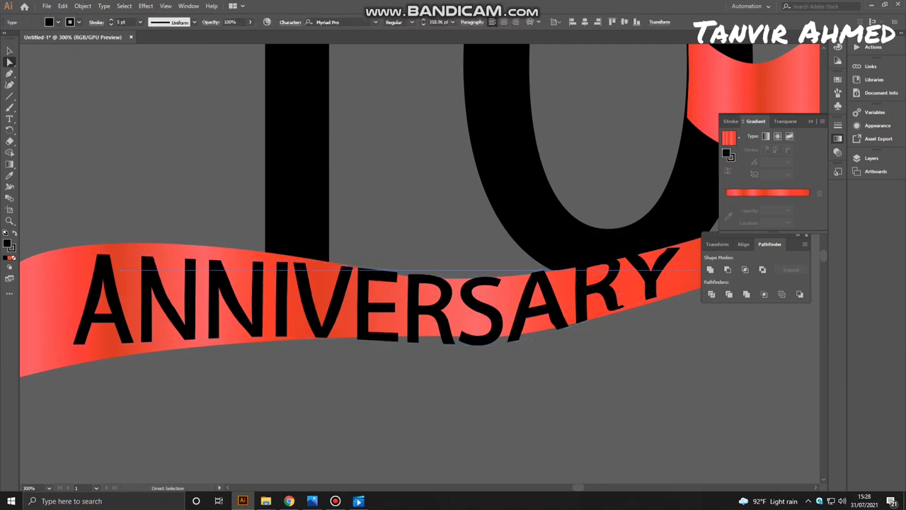
- Raise the mesh's lower point at the S to the ribbon's lower edge and adjust the upper-edge handles between the I and S
click(380, 342)
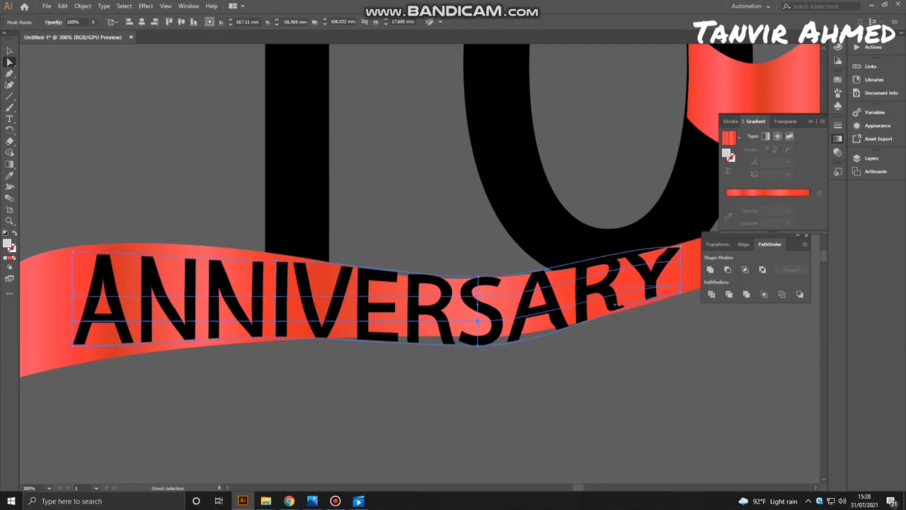
drag(479, 343, 388, 334)
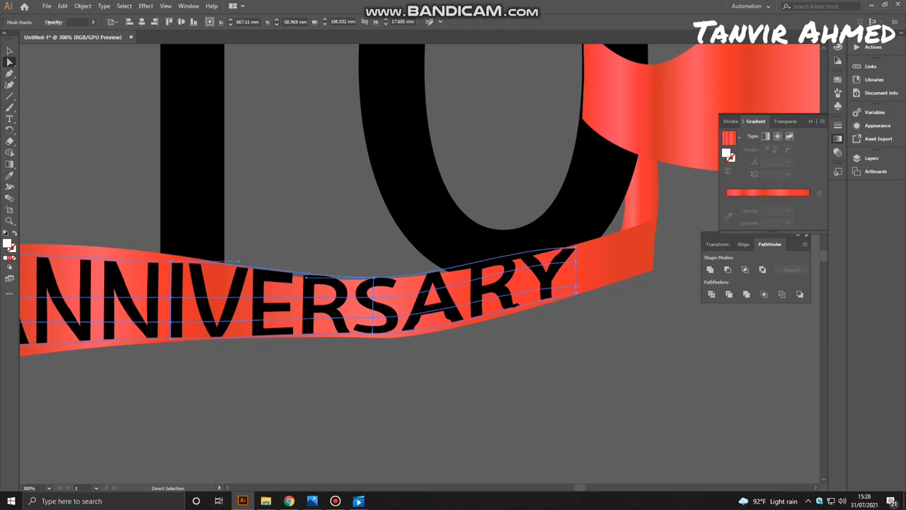
drag(277, 267, 239, 261)
drag(306, 277, 322, 272)
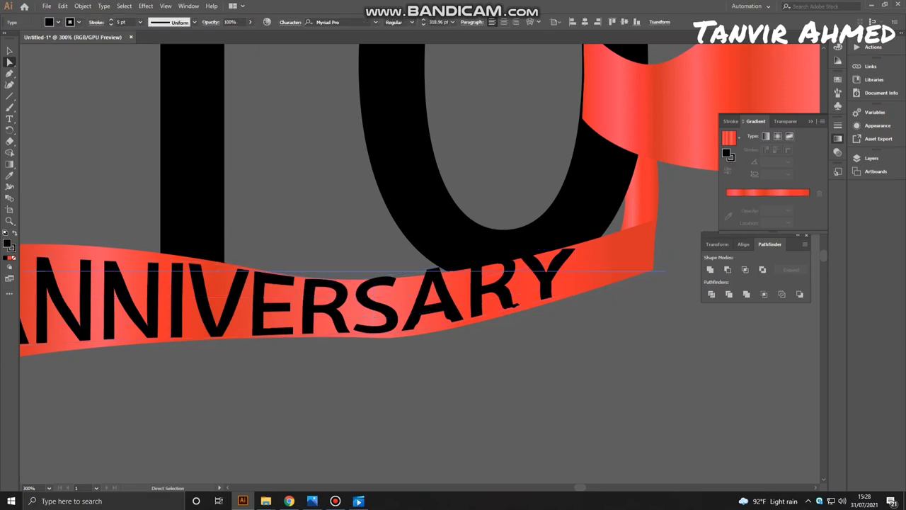
- Refit the mesh's upper edge from the S to the Y and lower the bottom corner beside the Y to the ribbon's edge
drag(508, 247, 502, 264)
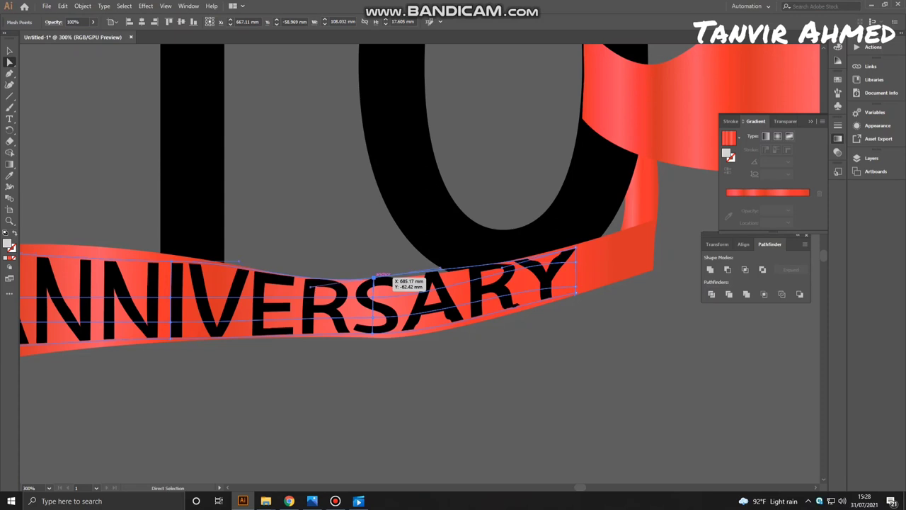
click(374, 276)
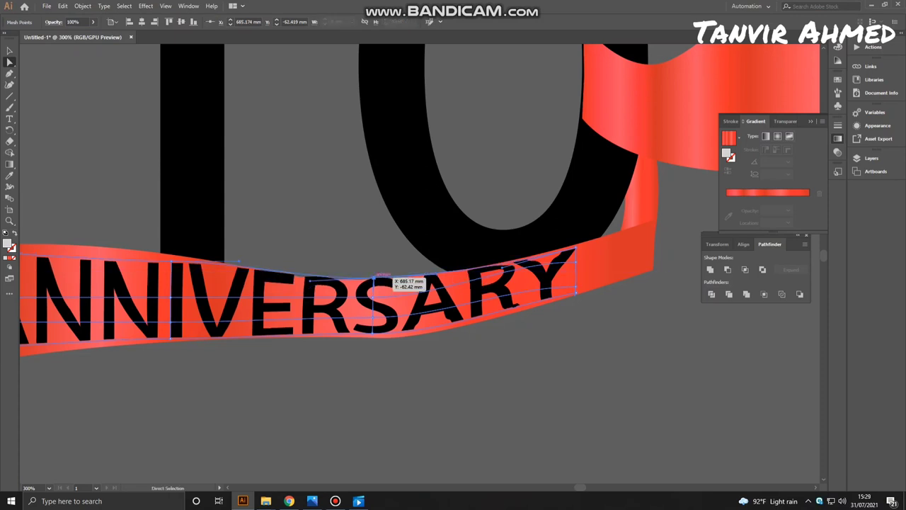
drag(373, 277, 374, 279)
click(576, 293)
drag(576, 291, 577, 296)
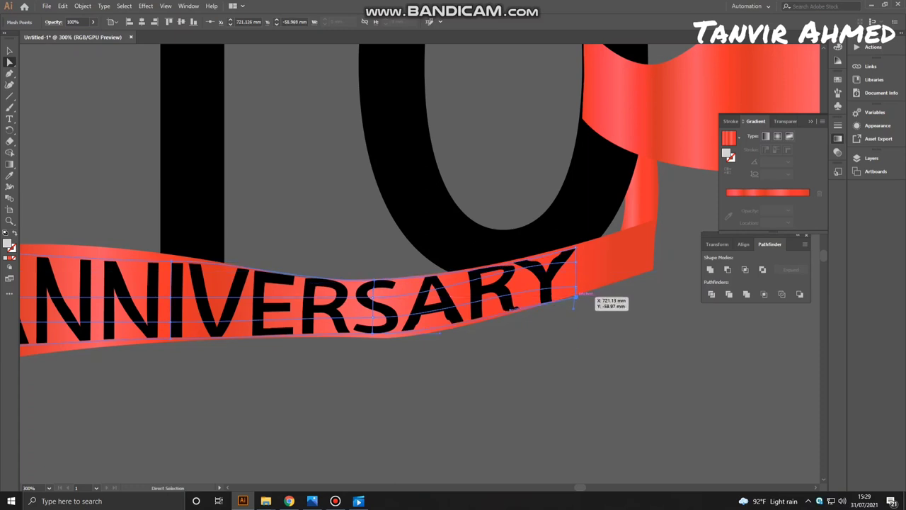
- Try reshaping the inner mesh line beside the Y with its point and handle, and undo the changes
click(577, 286)
click(576, 287)
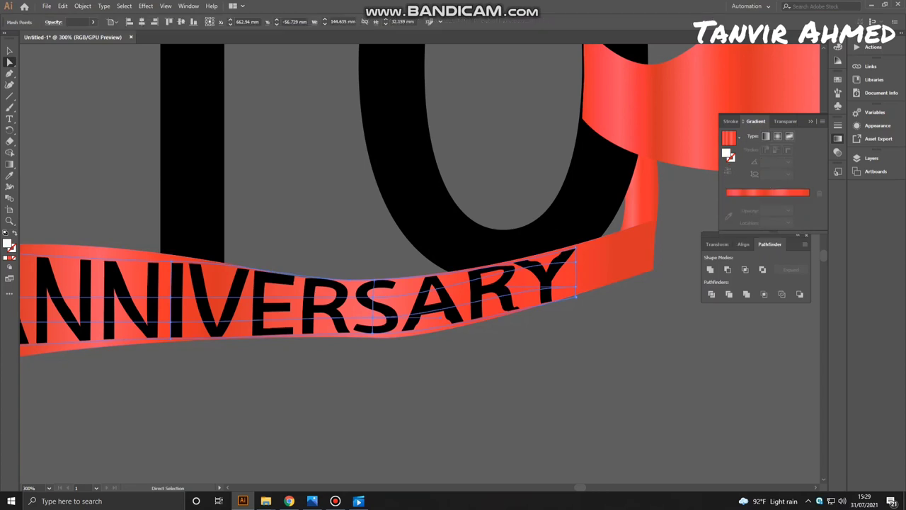
drag(575, 296, 576, 297)
drag(522, 282, 501, 274)
click(576, 262)
key(ctrl+z)
key(ctrl+z)
key(ctrl+z)
key(ctrl+z)
key(ctrl+z)
key(ctrl+z)
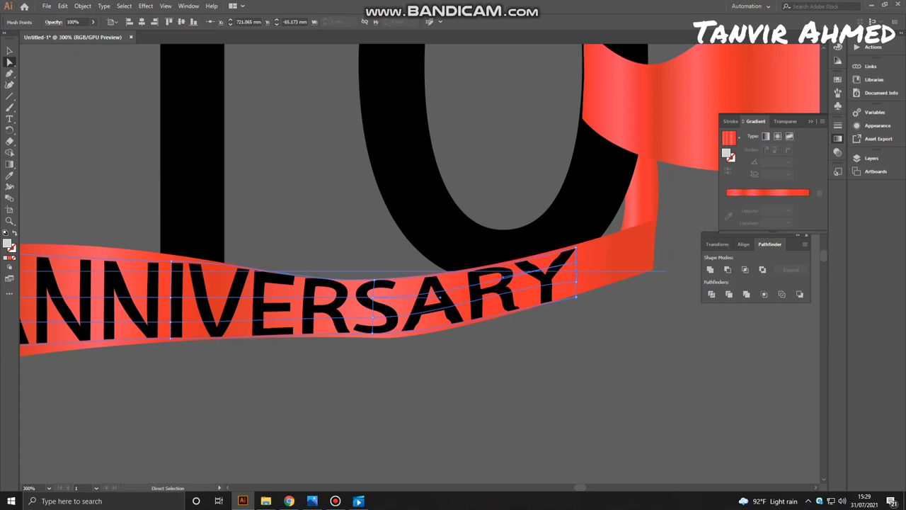
- Pull the mesh's lower corner at the first A outward and down, and bend the upper edge there towards the ribbon's top
click(576, 297)
drag(142, 271, 275, 256)
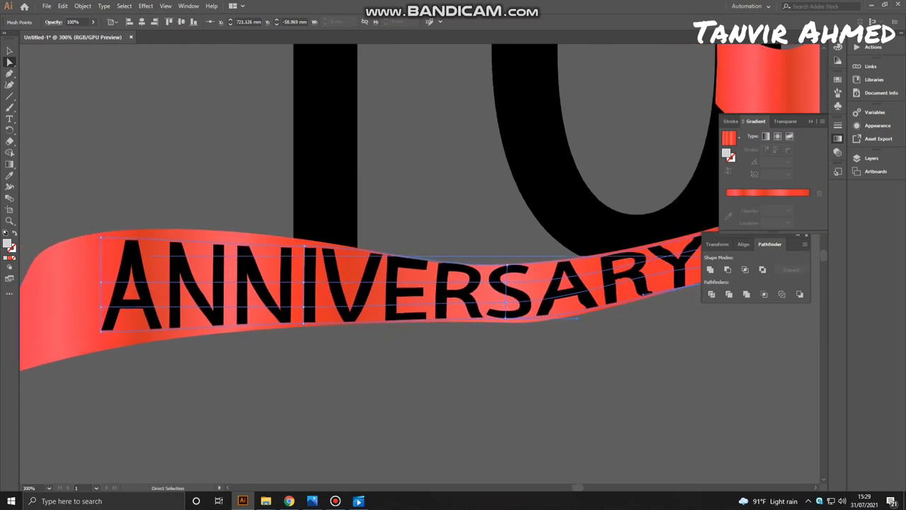
drag(101, 330, 95, 334)
drag(101, 239, 92, 233)
key(ctrl+z)
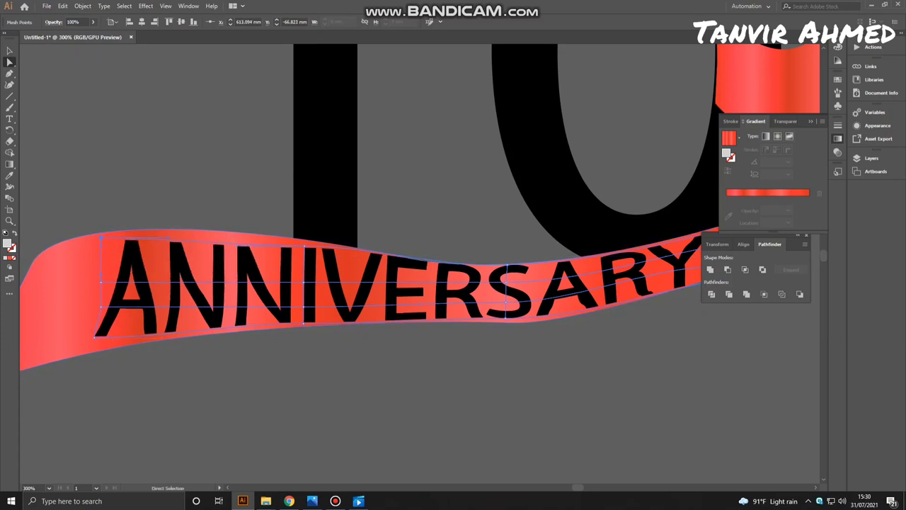
drag(168, 239, 172, 229)
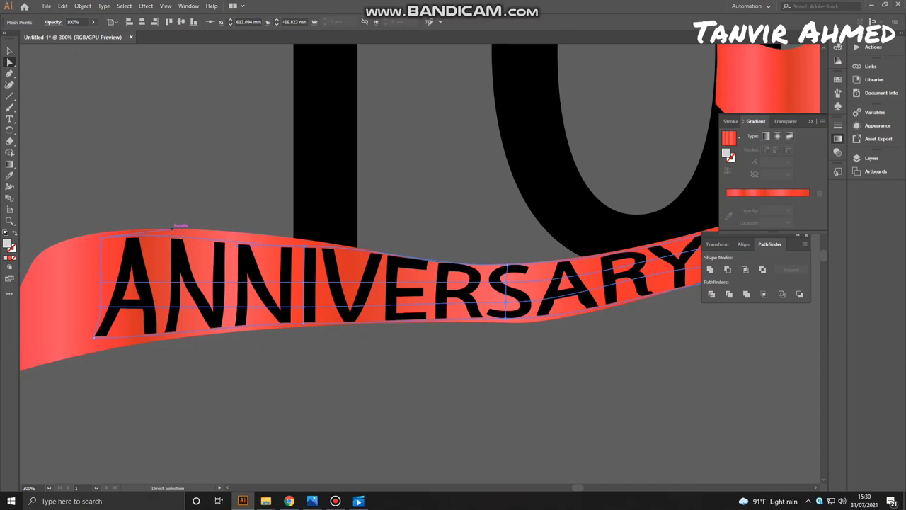
click(311, 177)
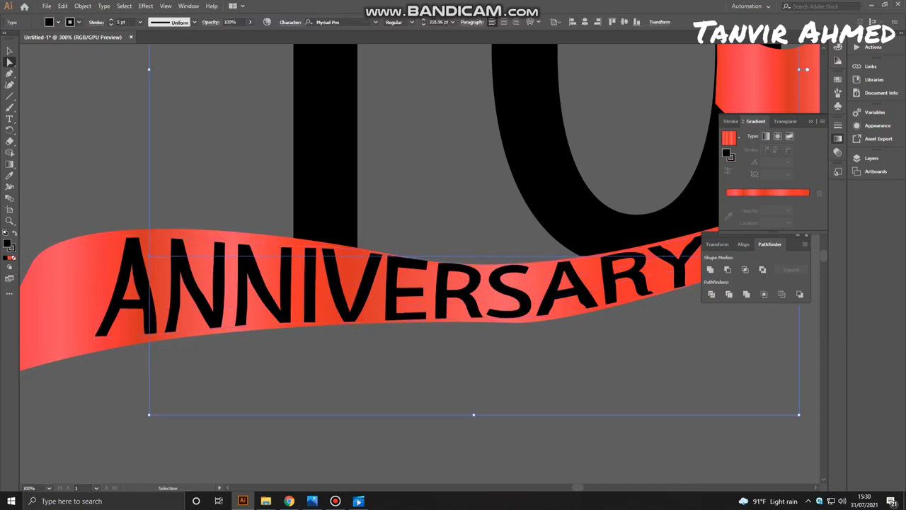
- Move the mesh's lower corner beside the Y outward along the ribbon's lower edge
key(ctrl+minus)
key(ctrl+minus)
key(ctrl+minus)
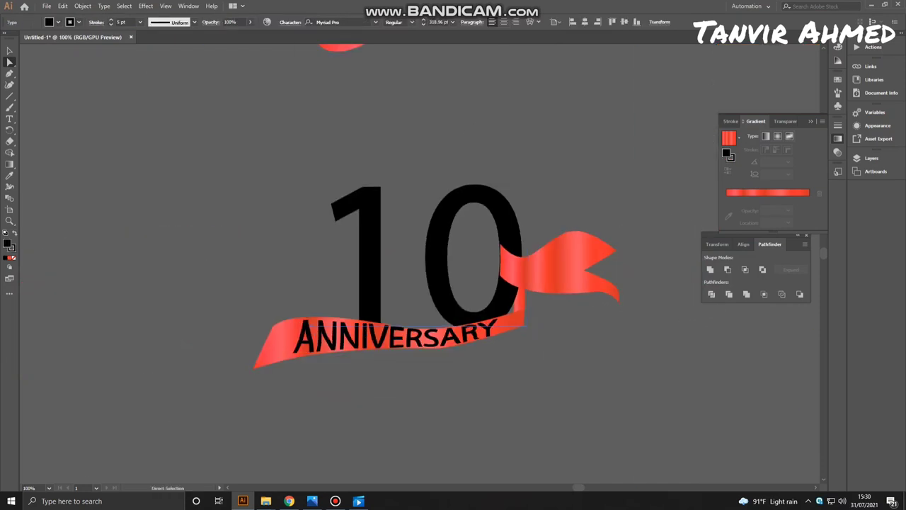
key(ctrl+plus)
key(ctrl+plus)
key(ctrl+plus)
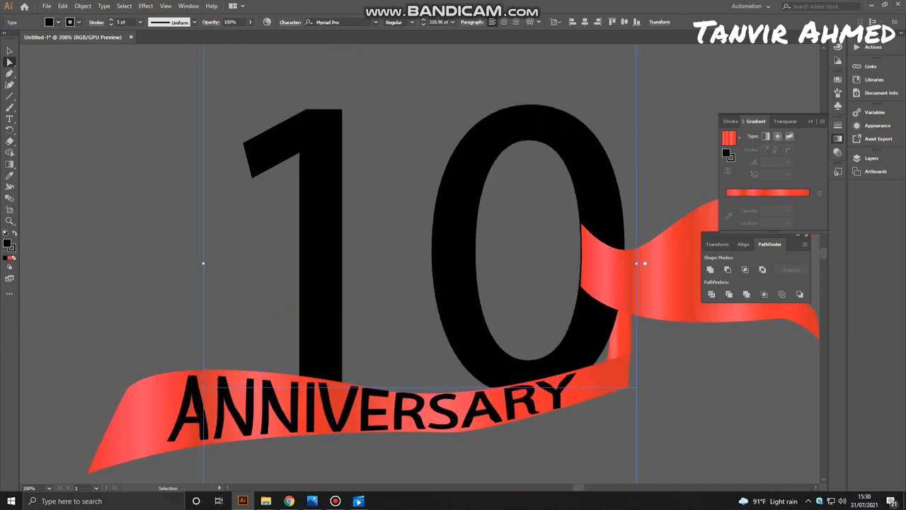
scroll(420, 284, down, 4)
click(396, 296)
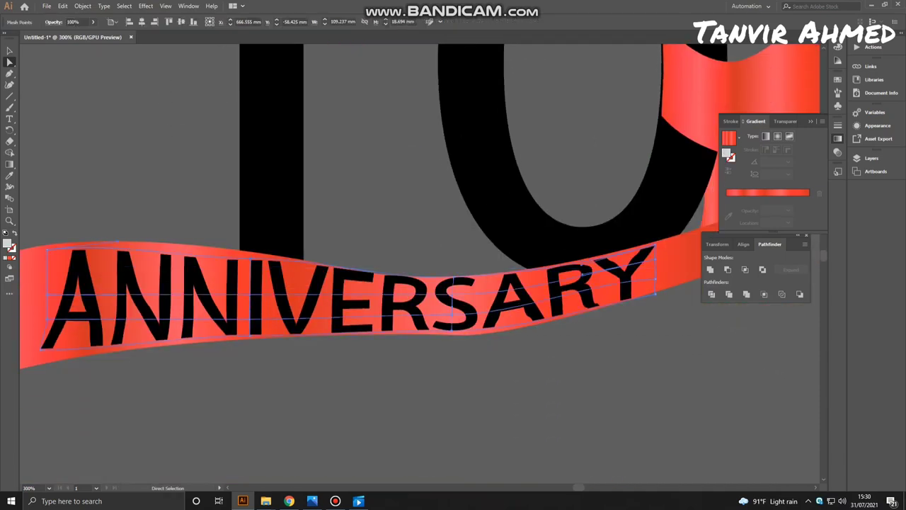
click(454, 278)
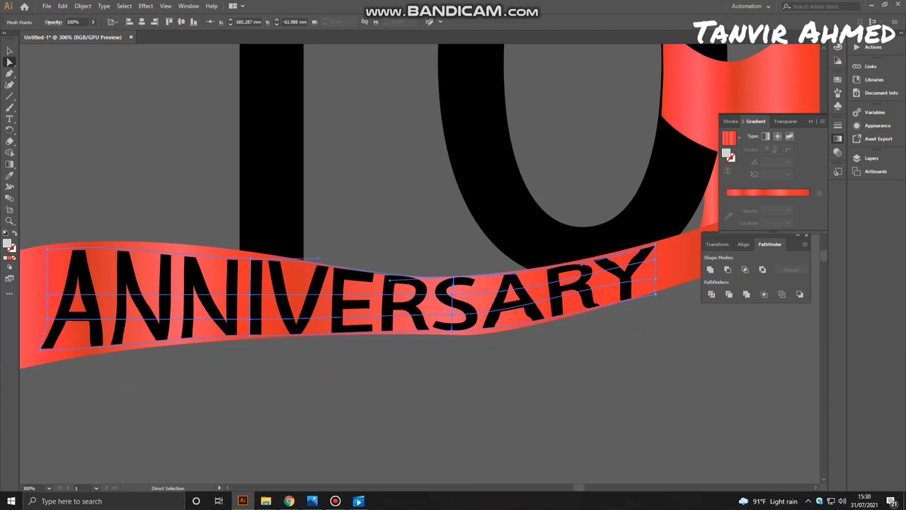
drag(623, 304, 442, 366)
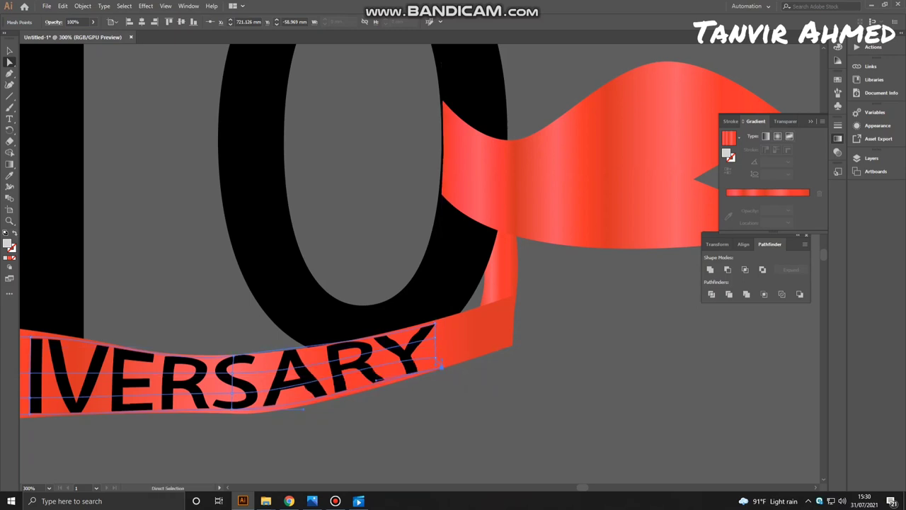
drag(436, 325, 443, 320)
key(ctrl+z)
- Bend the inner mesh line under the Y upward and raise the mesh point beside it
click(436, 356)
drag(371, 360, 434, 349)
key(ctrl+z)
mouse_move(370, 360)
mouse_down()
mouse_move(381, 360)
mouse_move(379, 347)
mouse_up()
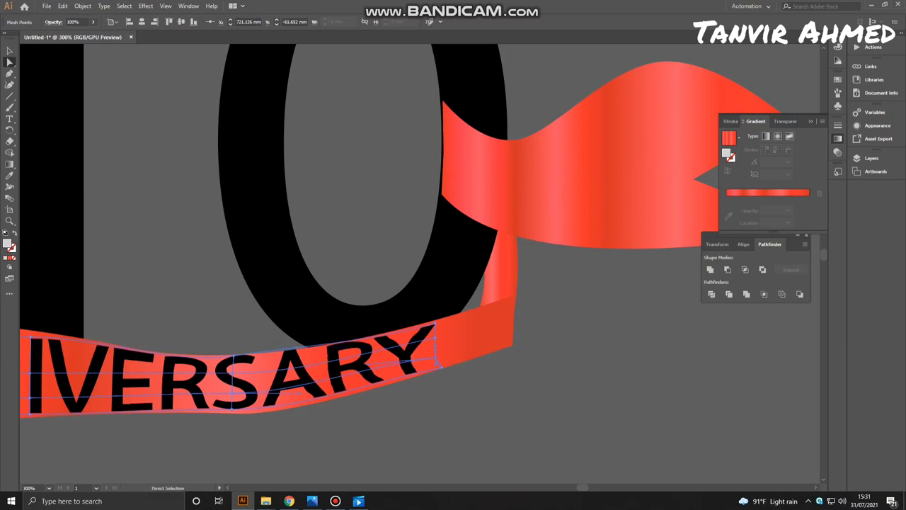
drag(436, 362, 433, 350)
drag(434, 347, 554, 339)
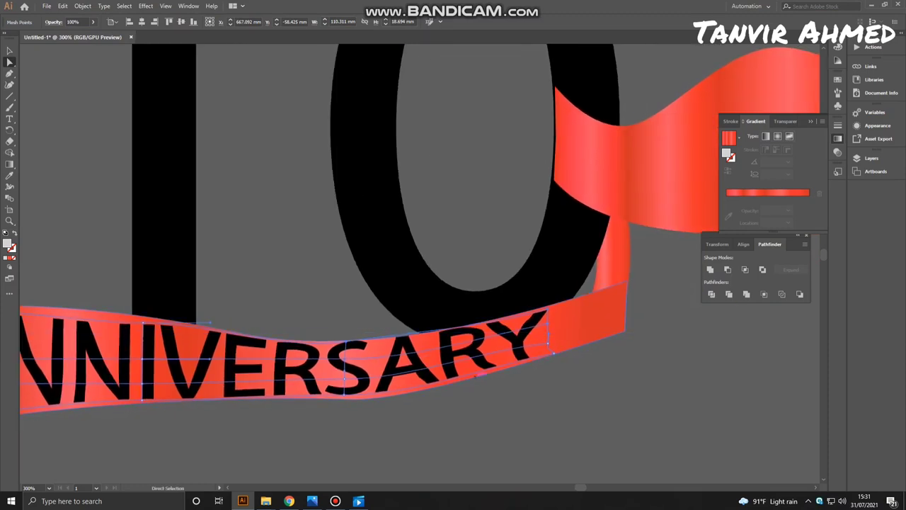
click(336, 501)
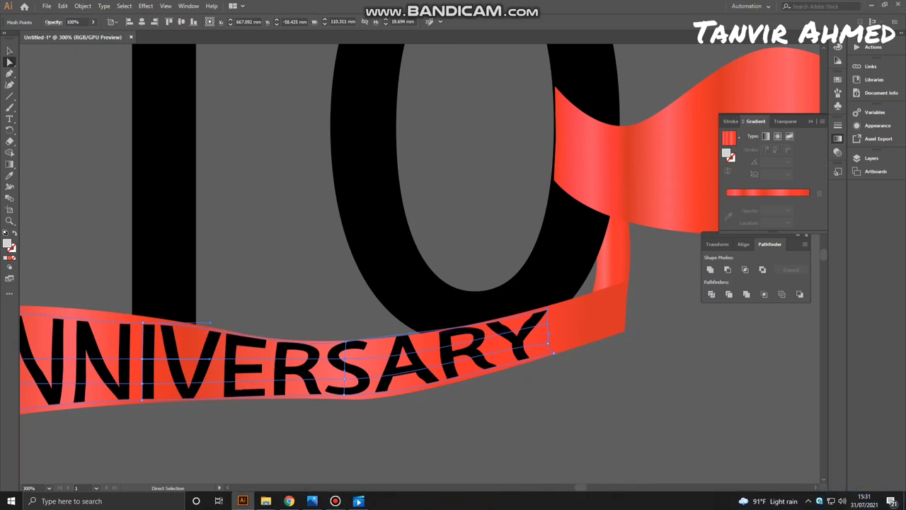
click(877, 457)
scroll(418, 255, up, 2)
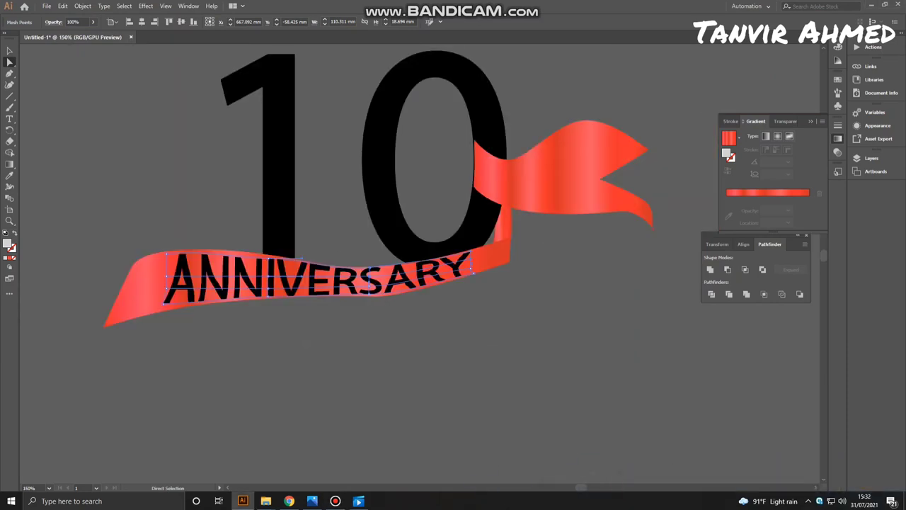
click(877, 457)
- Add the text YEARS below the ribbon
click(10, 119)
click(342, 360)
key(BackSpace)
text(YEARS)
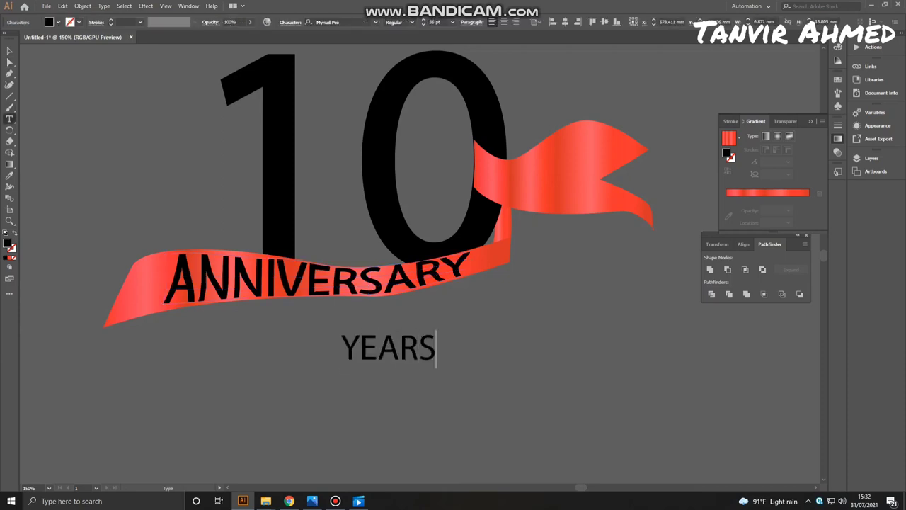
- Give the YEARS text a 1 pt stroke
key(ctrl+a)
click(140, 22)
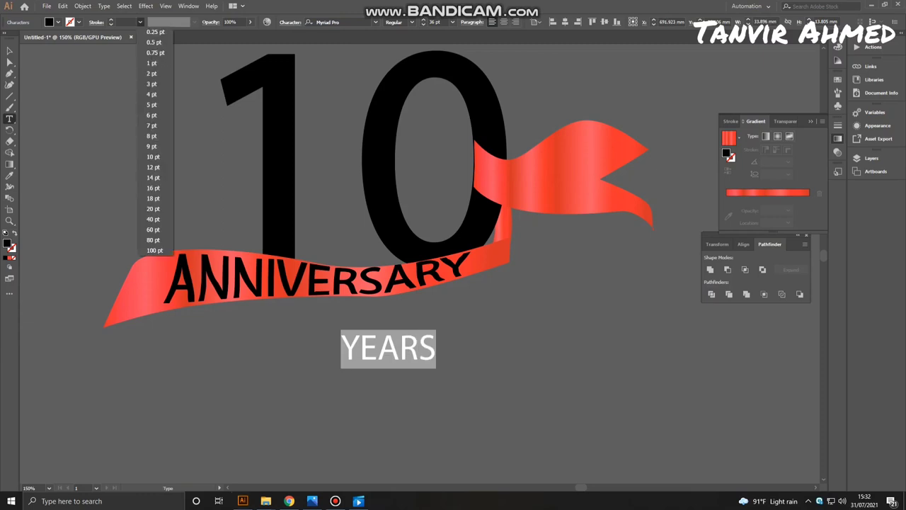
click(153, 63)
click(139, 22)
click(152, 56)
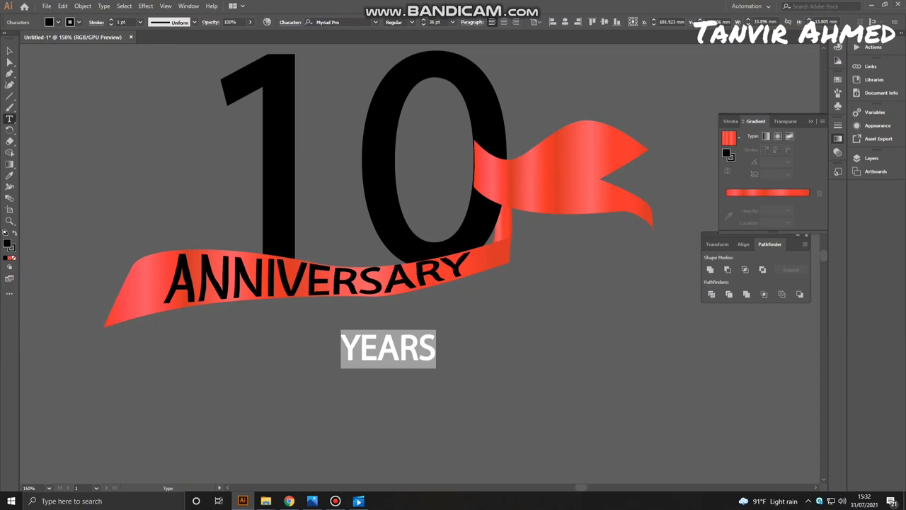
click(10, 51)
- Try to recolour the warped ANNIVERSARY lettering white through its fill colour
click(404, 278)
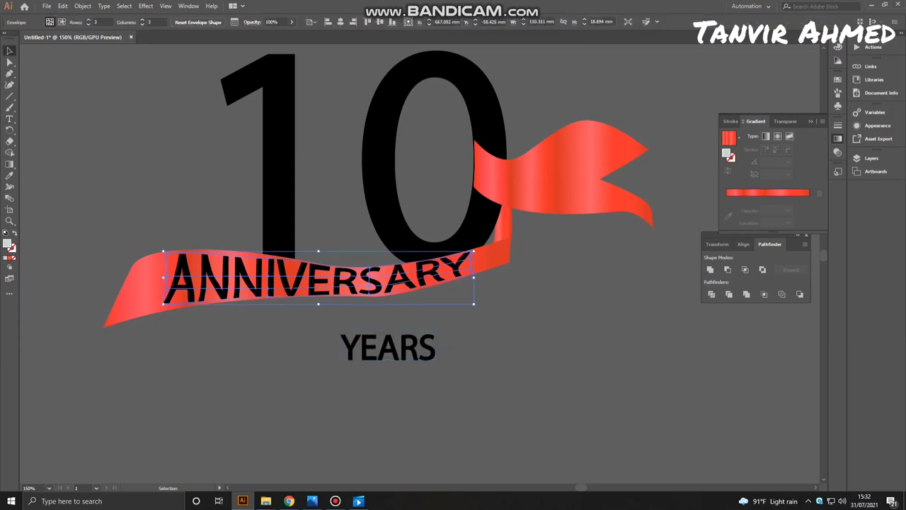
double_click(7, 244)
drag(335, 193, 329, 185)
click(551, 191)
click(566, 318)
click(403, 279)
right_click(174, 278)
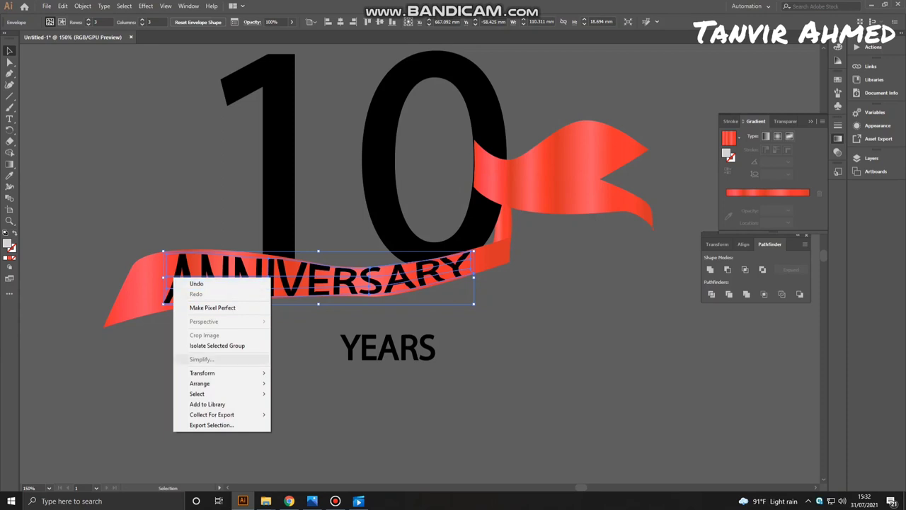
click(145, 376)
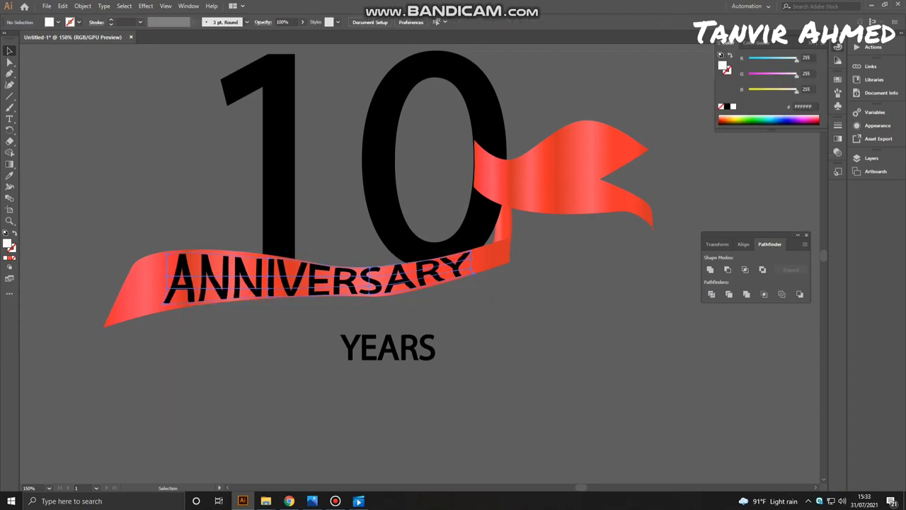
- Try setting the ANNIVERSARY envelope's fill to hex FFFFFF
click(213, 279)
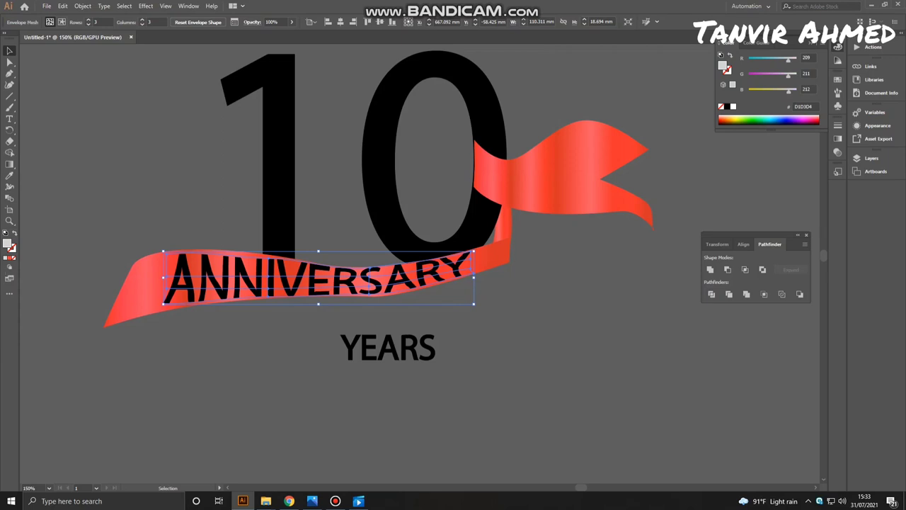
double_click(7, 243)
text(ffffff)
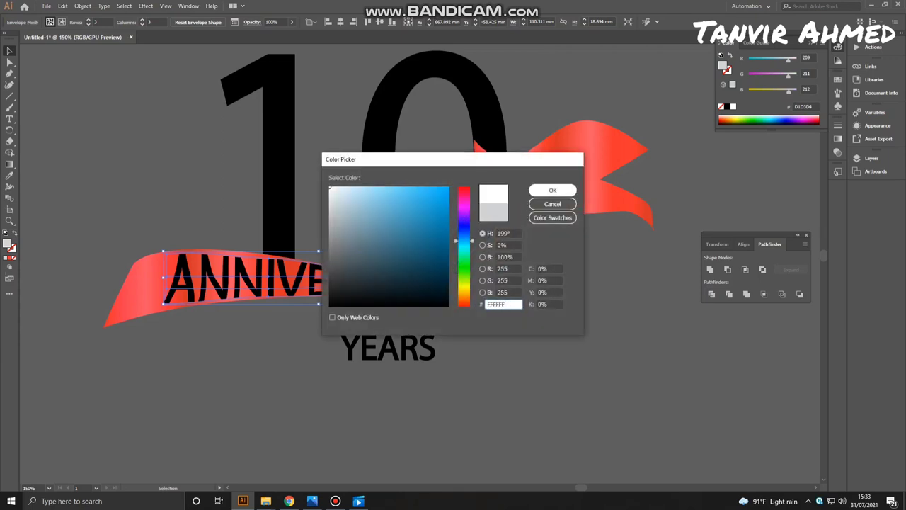
click(553, 189)
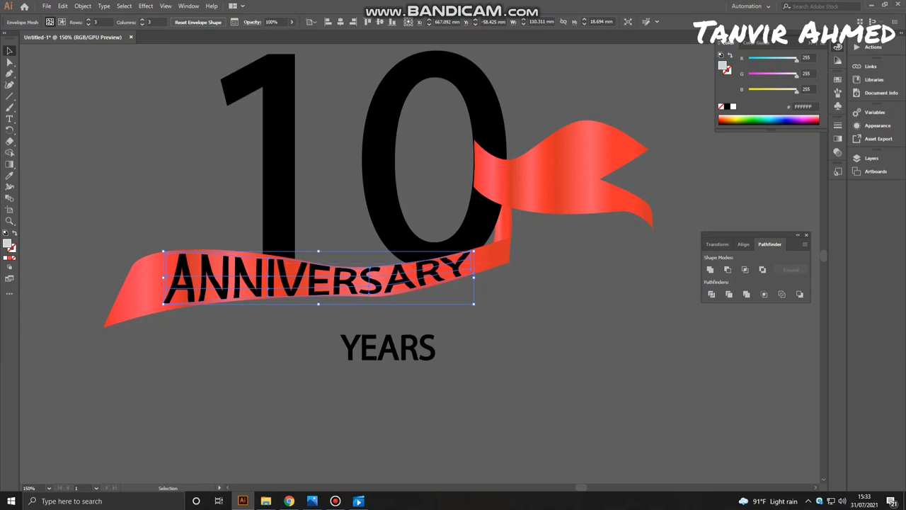
- Edit the envelope's contents and set the ANNIVERSARY text's fill and stroke to white
click(62, 22)
click(80, 22)
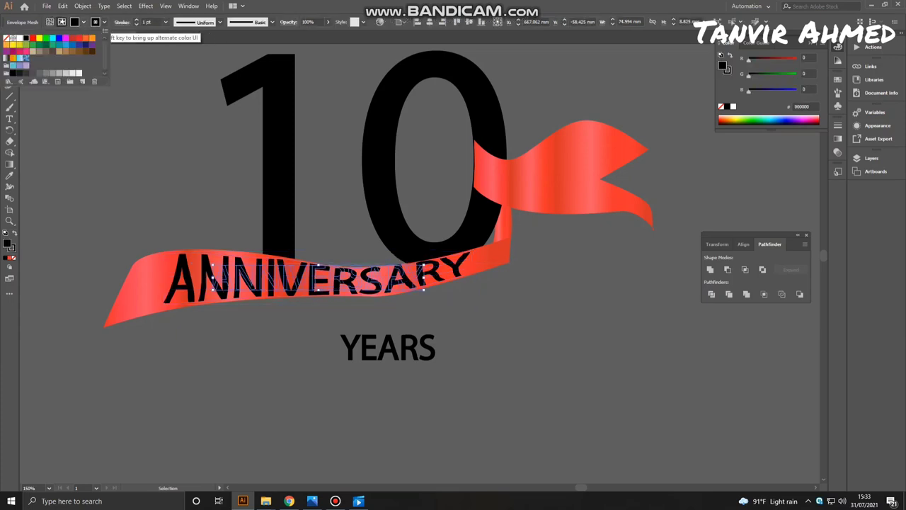
click(20, 40)
click(104, 22)
click(104, 22)
click(20, 39)
click(155, 155)
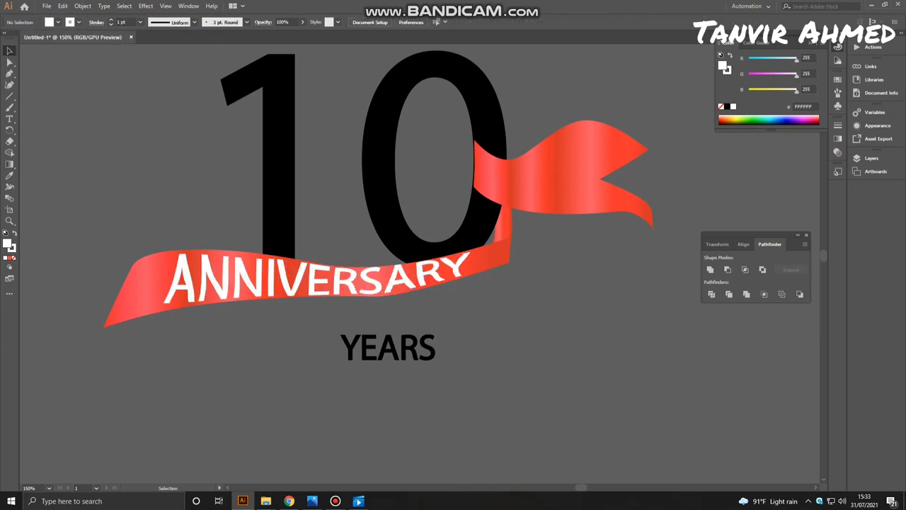
- Set the YEARS text's fill and stroke to white
click(388, 349)
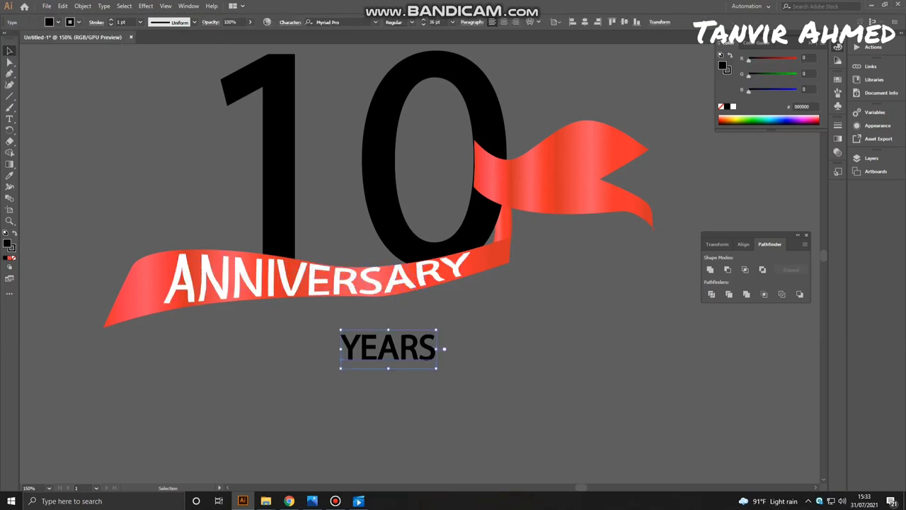
click(58, 21)
click(20, 39)
click(78, 22)
click(79, 22)
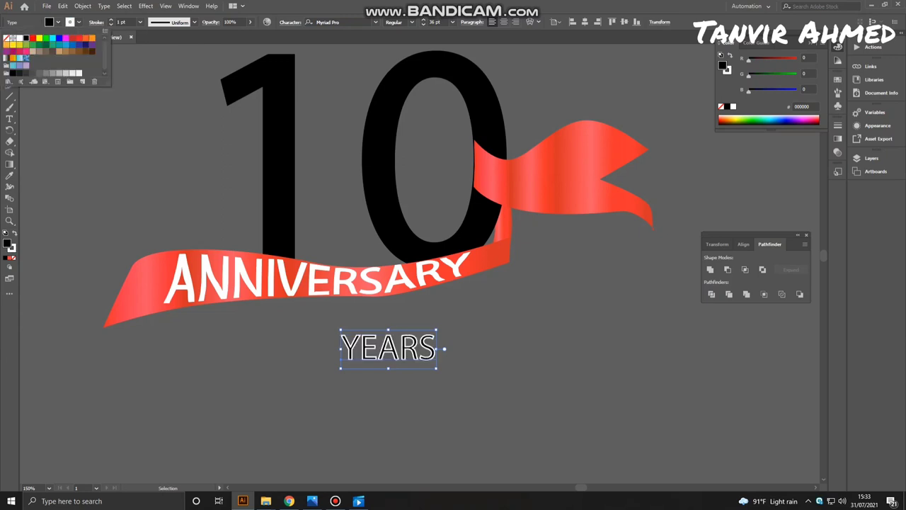
click(20, 38)
click(78, 22)
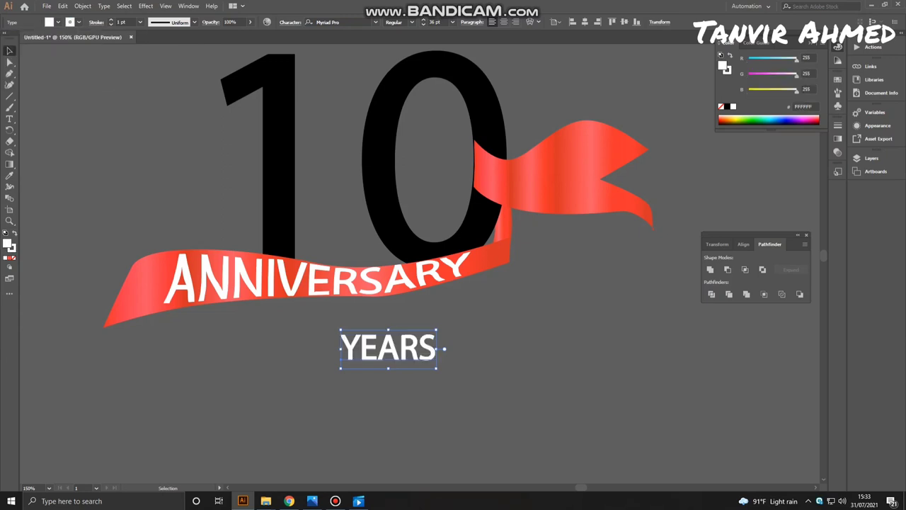
- Apply a 3-row, 3-column envelope mesh to the YEARS text and move it onto the ribbon's upper tail
click(83, 6)
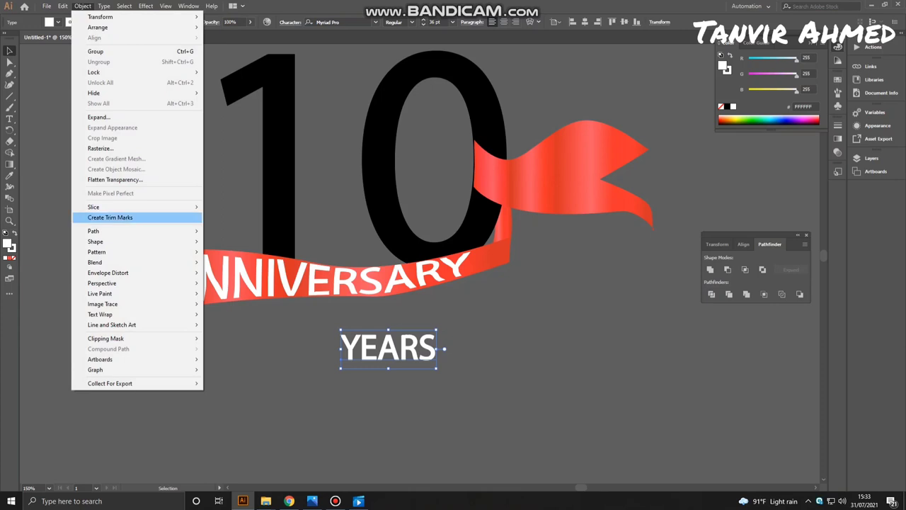
mouse_move(108, 273)
click(240, 282)
click(457, 273)
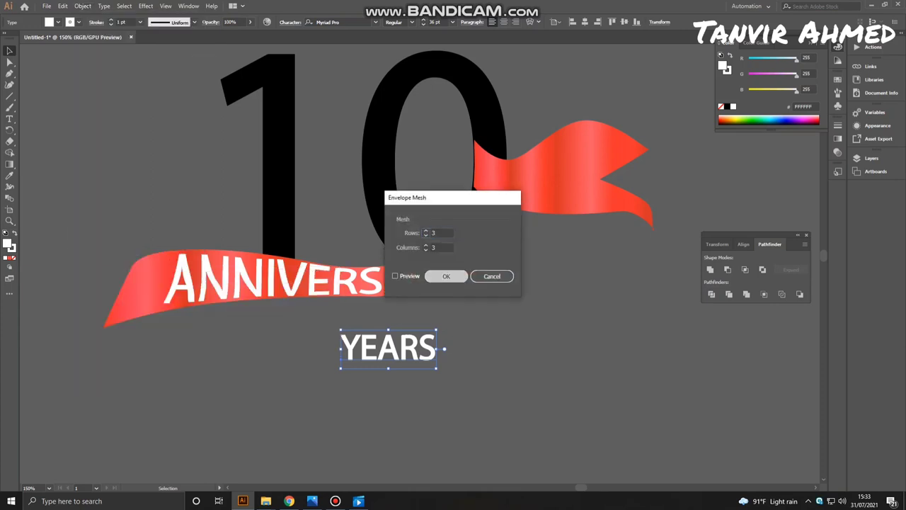
drag(389, 347, 553, 182)
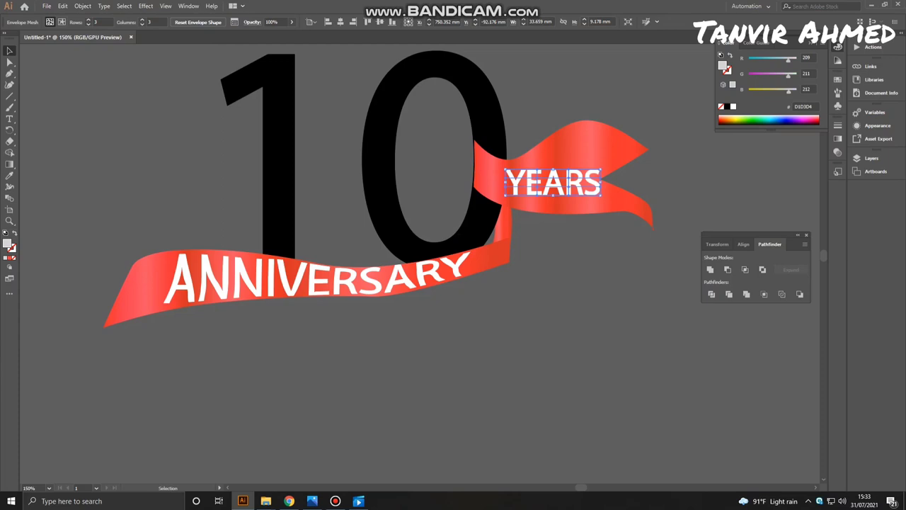
- Reshape the YEARS mesh by raising its upper-right points and shifting its left corners outward to follow the ribbon
key(a)
click(602, 168)
drag(603, 168, 491, 166)
key(ctrl+z)
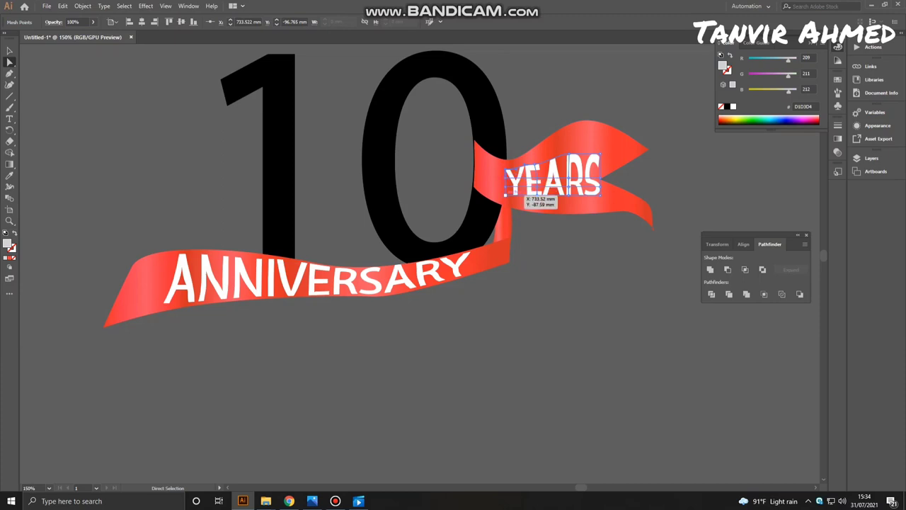
mouse_move(506, 195)
mouse_down()
mouse_move(499, 164)
mouse_move(499, 194)
mouse_move(524, 186)
mouse_move(501, 187)
mouse_up()
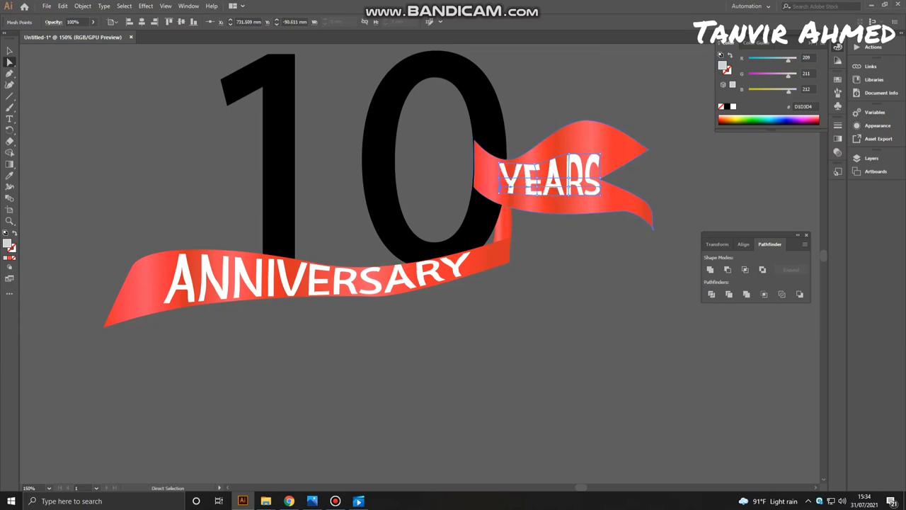
drag(500, 193, 547, 194)
click(537, 196)
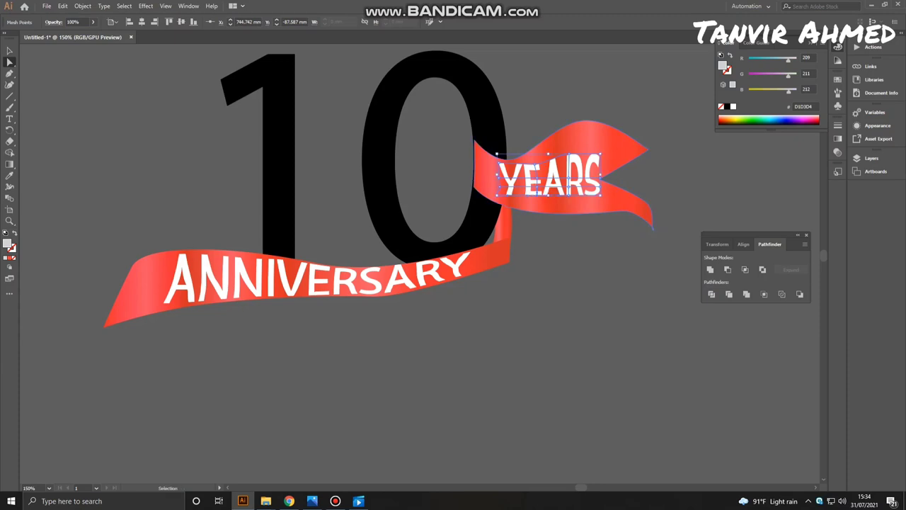
- Raise the YEARS mesh's lower and middle points around the R, and adjust its left-edge points beside the Y
key(ctrl+equal)
key(ctrl+equal)
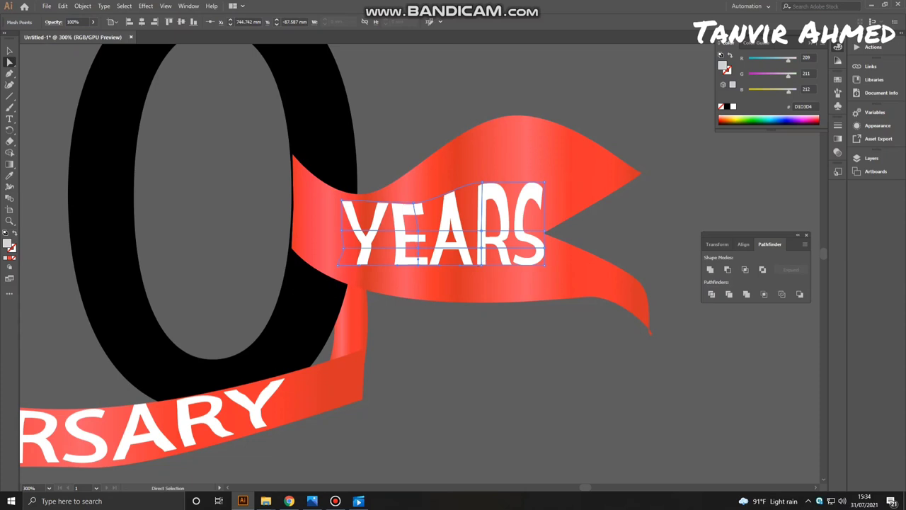
drag(482, 265, 522, 223)
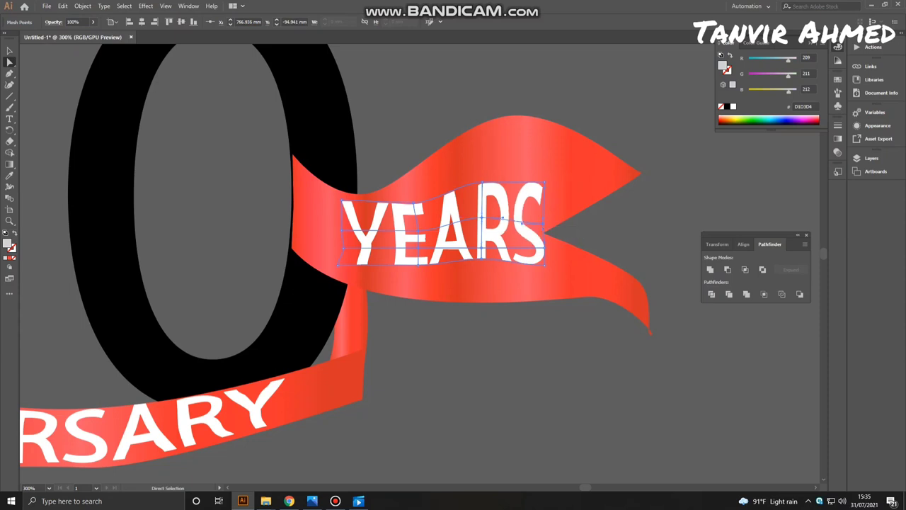
drag(343, 248, 337, 270)
drag(341, 231, 339, 228)
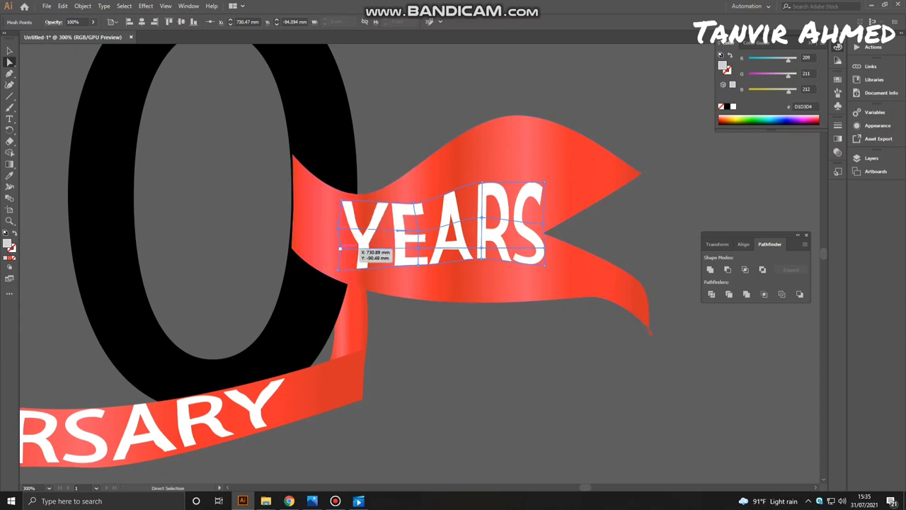
click(341, 248)
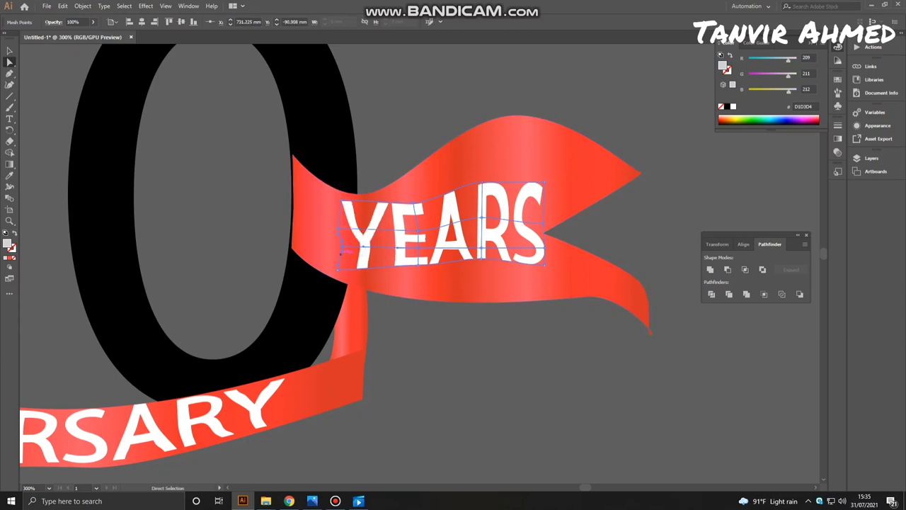
- Even out the YEARS mesh's left edge and pull its lower-left corner slightly outward
drag(354, 228, 358, 225)
key(ctrl+z)
click(397, 336)
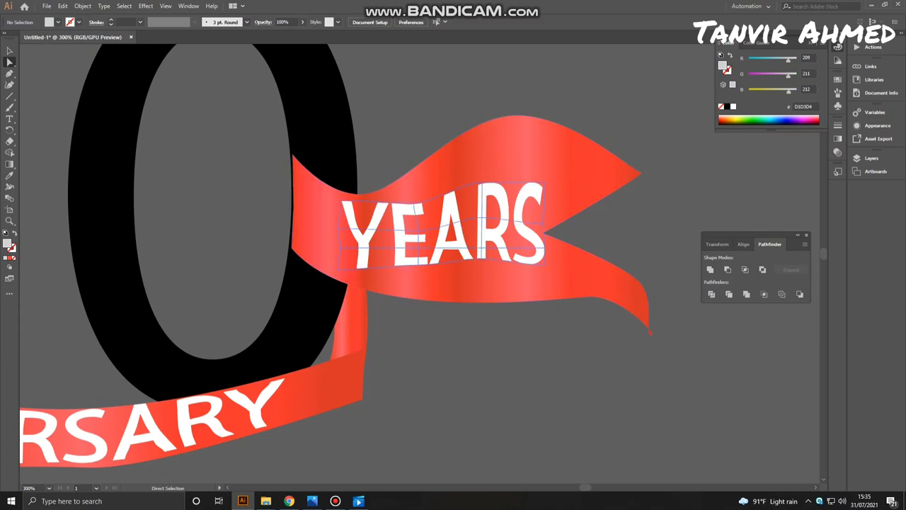
click(398, 230)
drag(342, 229, 338, 270)
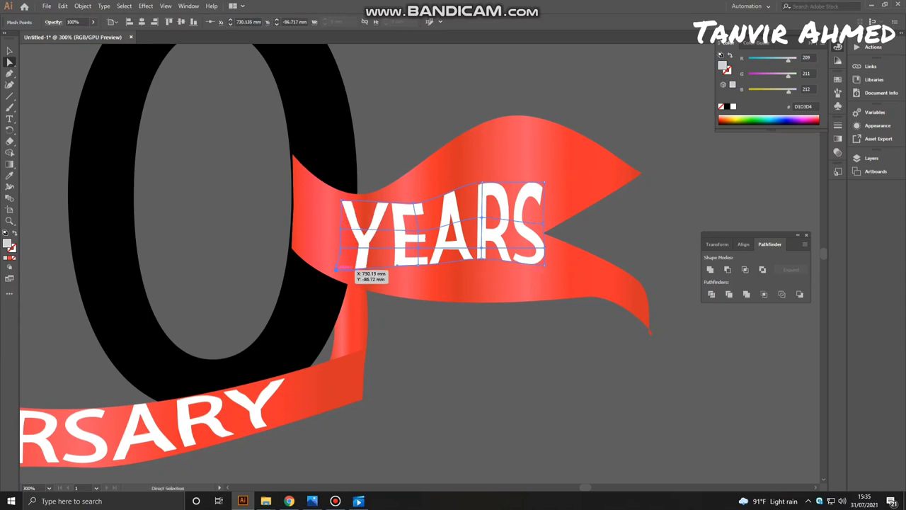
click(409, 341)
key(ctrl+1)
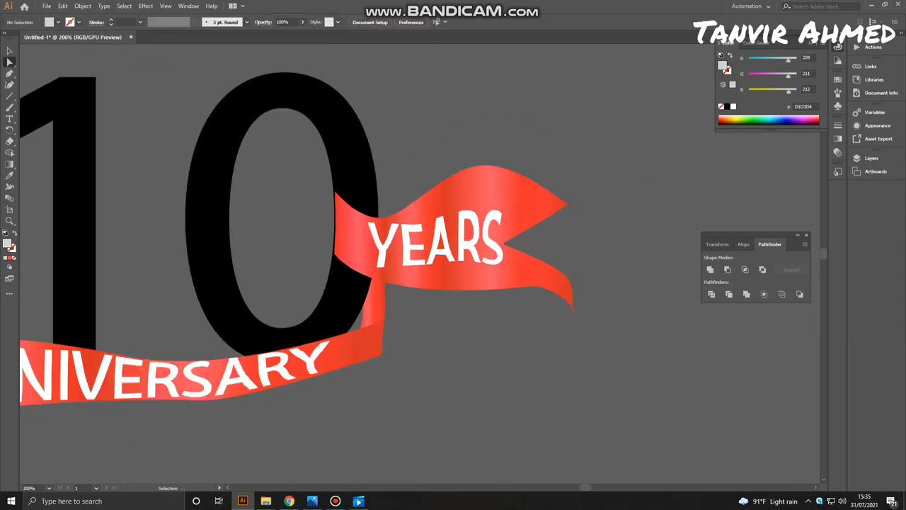
- Move the YEARS mesh's left-side points outward to widen the Y, and nudge the top point above the E
key(ctrl+minus)
key(ctrl+minus)
key(ctrl+plus)
key(ctrl+plus)
key(ctrl+plus)
key(ctrl+plus)
key(ctrl+plus)
key(ctrl+plus)
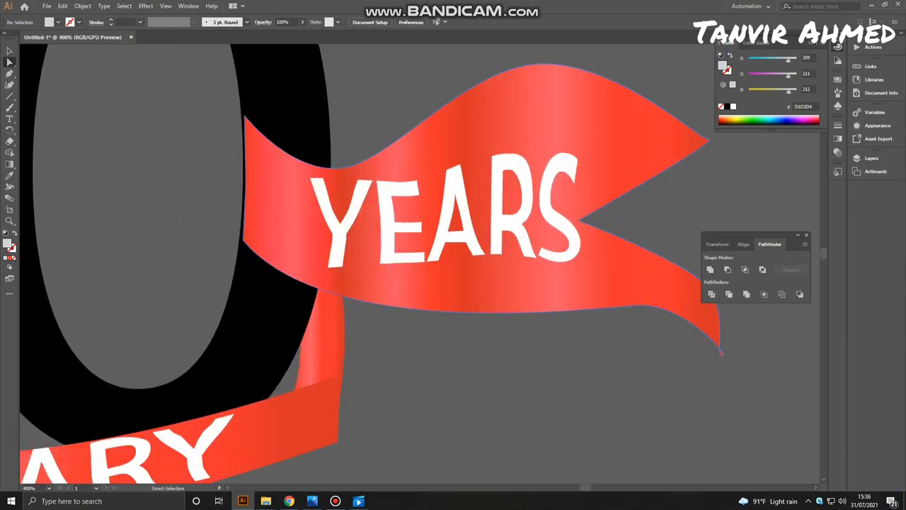
click(407, 201)
drag(405, 181, 410, 181)
drag(309, 177, 296, 172)
drag(308, 214, 304, 215)
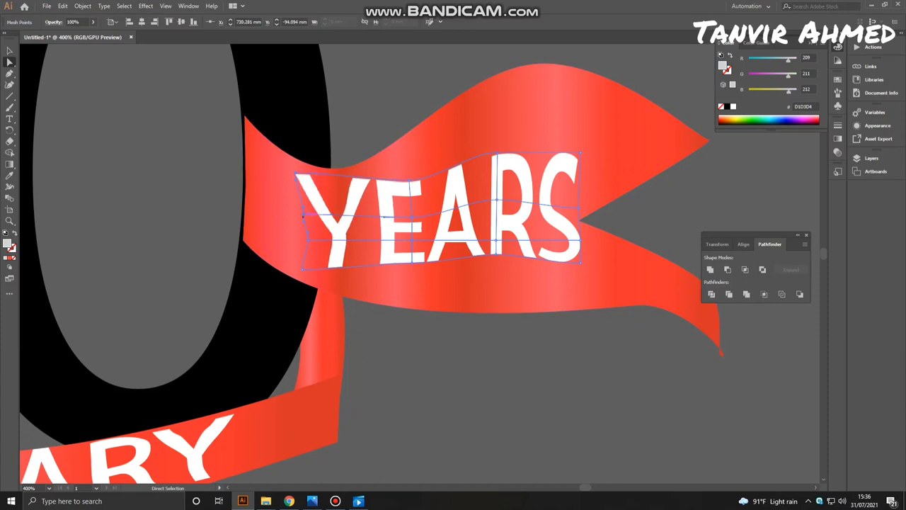
drag(303, 268, 299, 269)
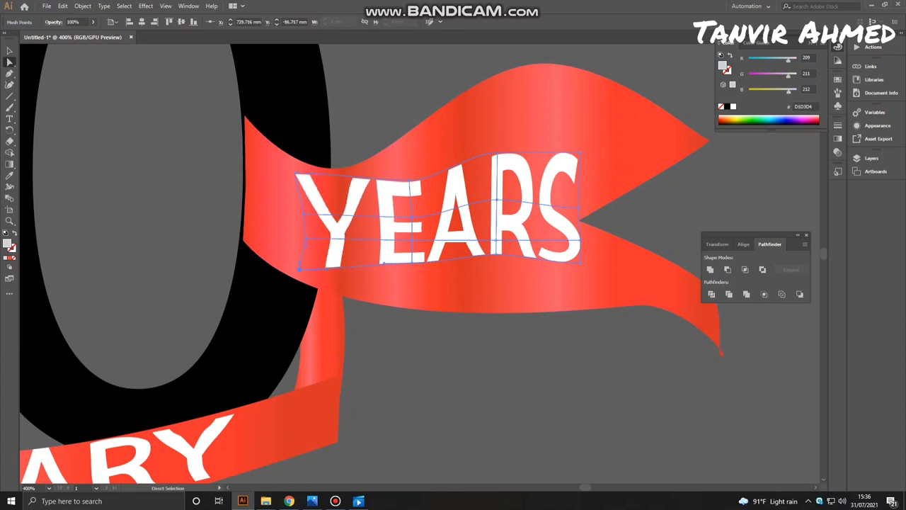
drag(304, 214, 303, 212)
click(388, 354)
- Smooth the bend in the YEARS mesh's left edge by repositioning its two middle points
key(ctrl+minus)
key(ctrl+minus)
key(ctrl+minus)
key(ctrl+minus)
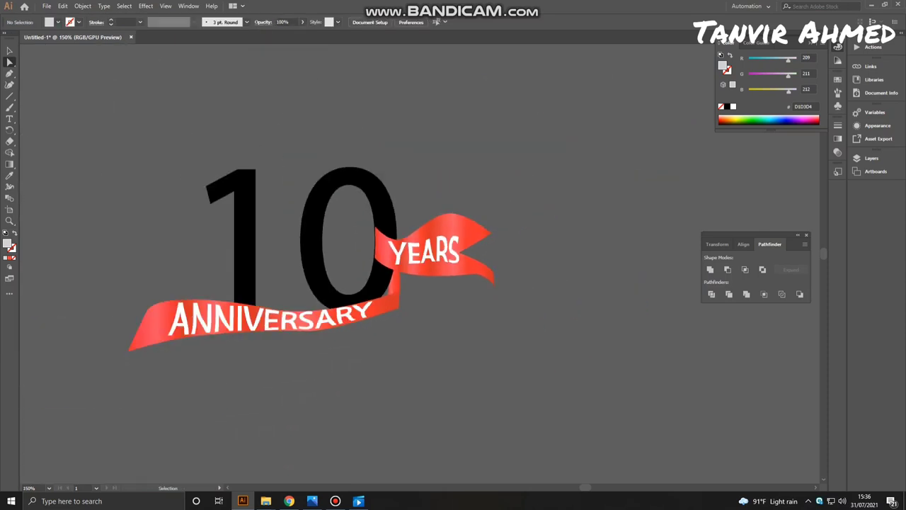
key(ctrl+plus)
key(ctrl+plus)
key(ctrl+plus)
key(ctrl+plus)
key(ctrl+plus)
key(ctrl+plus)
key(ctrl+minus)
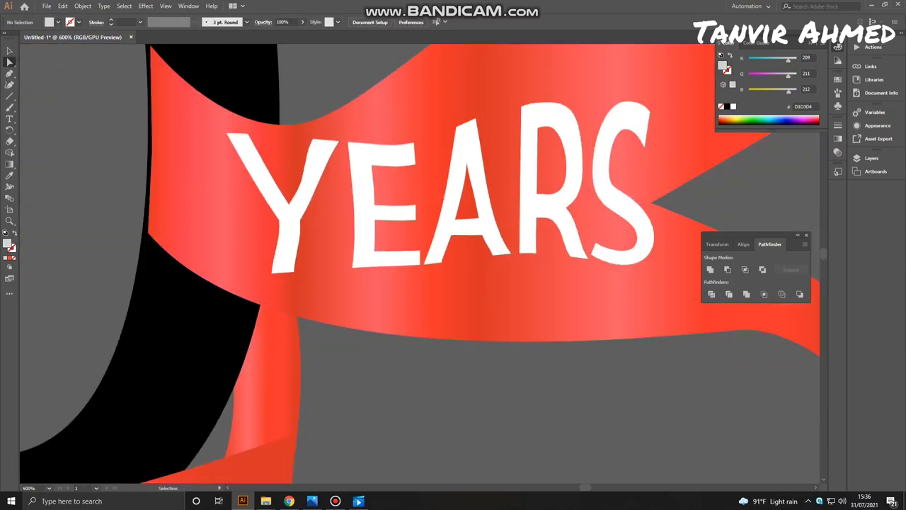
click(239, 189)
drag(240, 189, 241, 190)
drag(241, 191, 241, 193)
drag(241, 193, 234, 189)
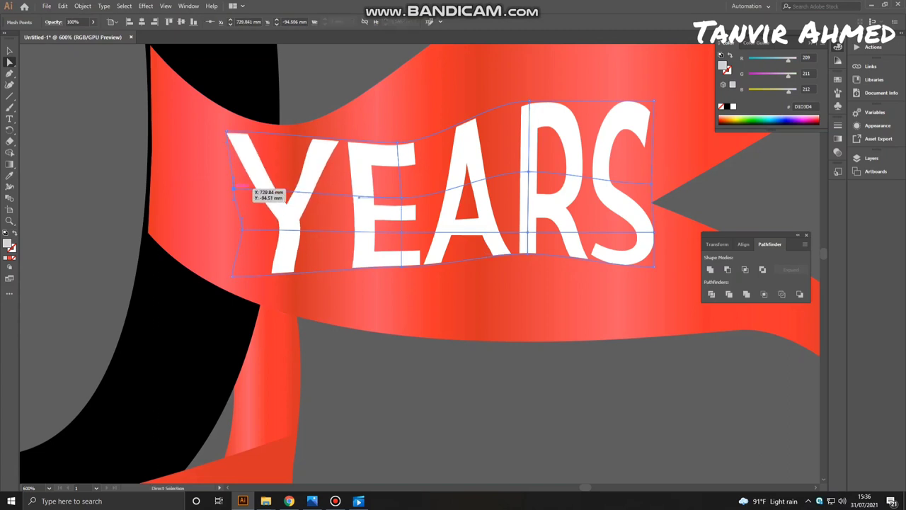
drag(243, 229, 245, 226)
key(ctrl+shift+a)
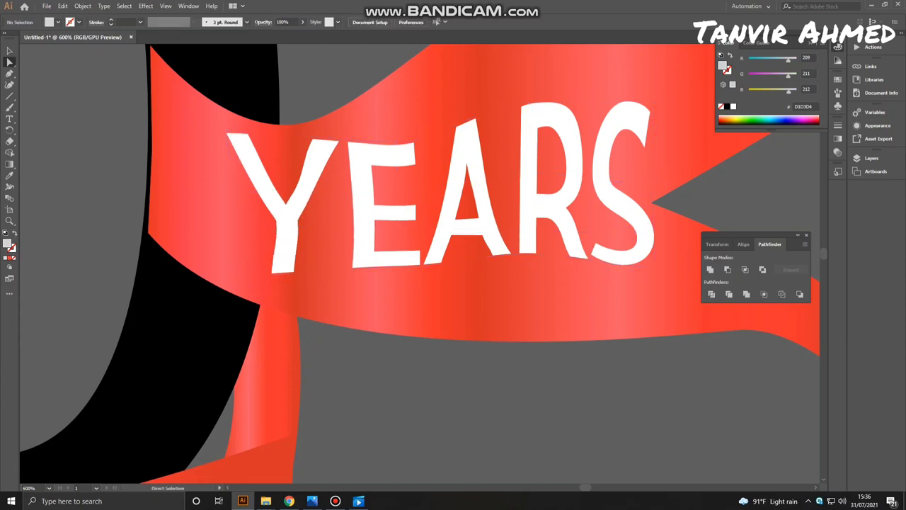
- Convert the large black 10 text to outlines
key(ctrl+1)
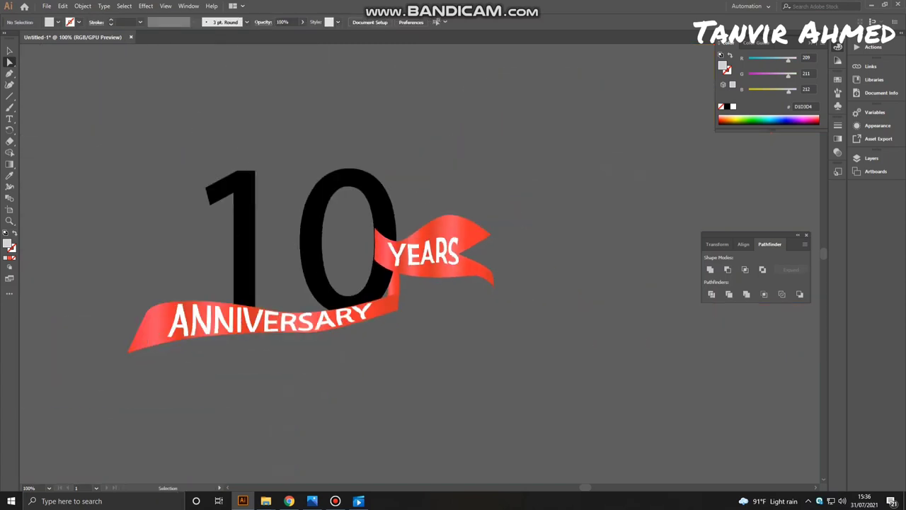
key(ctrl+minus)
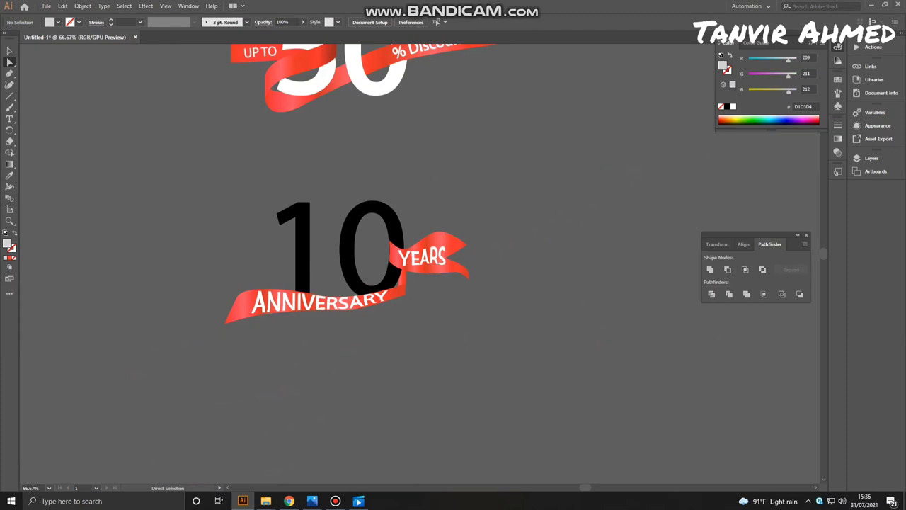
key(ctrl+plus)
drag(305, 318, 425, 316)
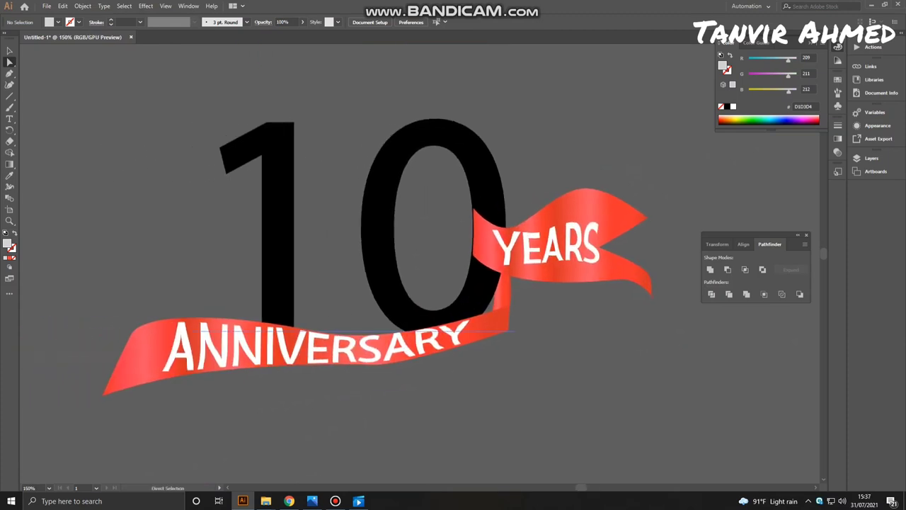
click(10, 51)
click(279, 234)
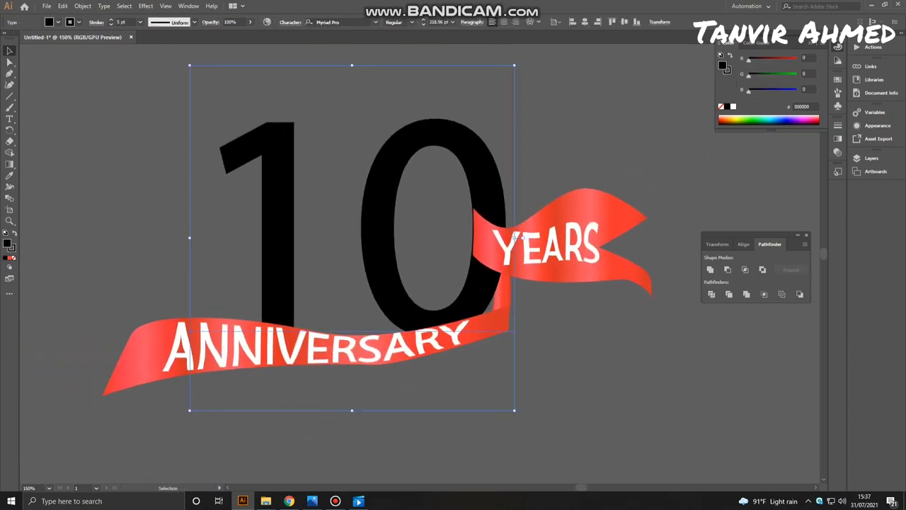
right_click(273, 184)
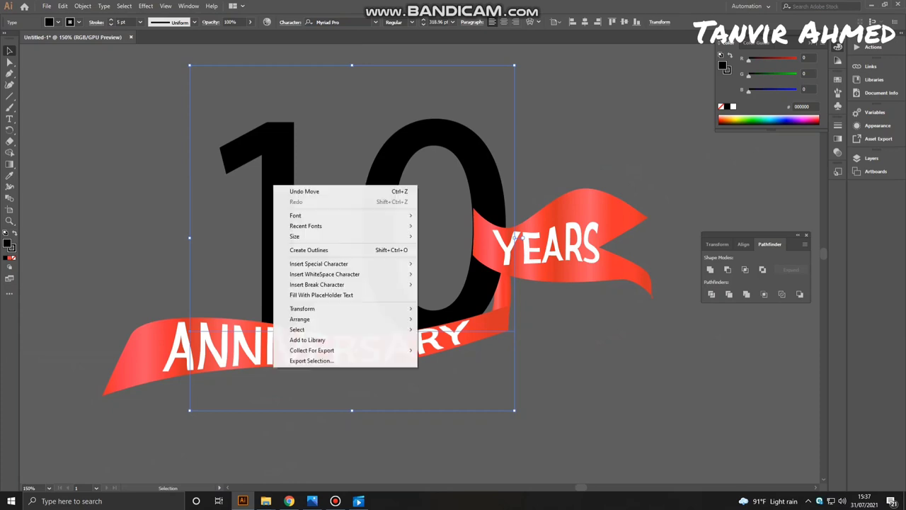
click(305, 248)
- Ungroup the outlined 10 and combine its digits with Pathfinder Unite
right_click(270, 217)
click(297, 295)
click(710, 270)
click(616, 354)
- Fill the 10 with the ribbon's red linear gradient
click(278, 213)
double_click(9, 164)
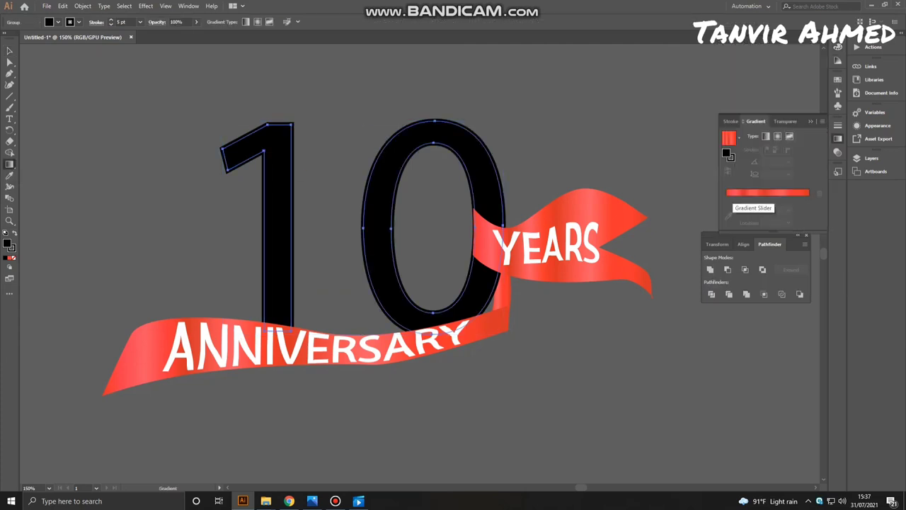
click(734, 192)
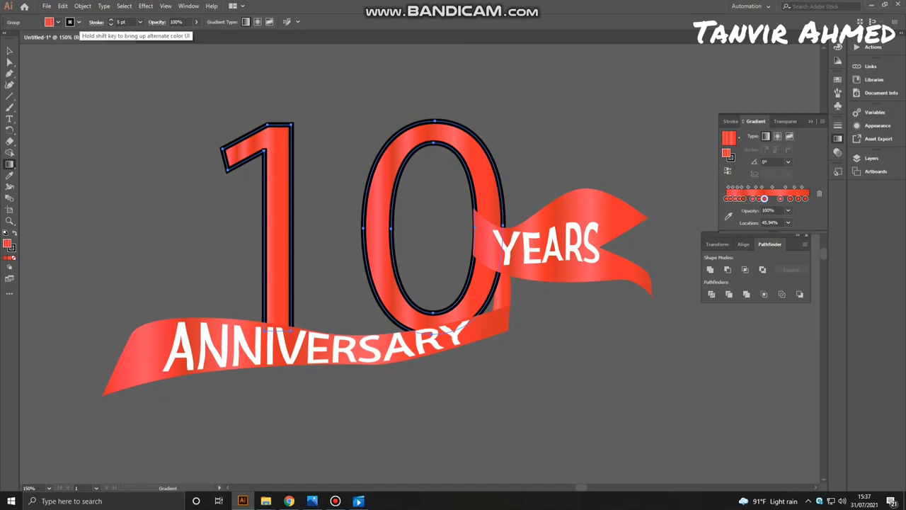
- Ungroup the gradient-filled 10 and reselect the number
key(v)
right_click(250, 131)
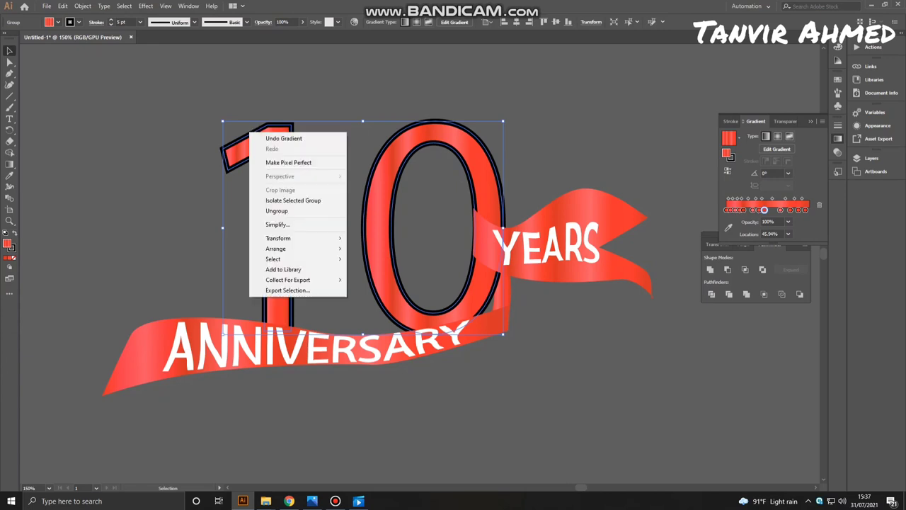
click(277, 211)
click(185, 225)
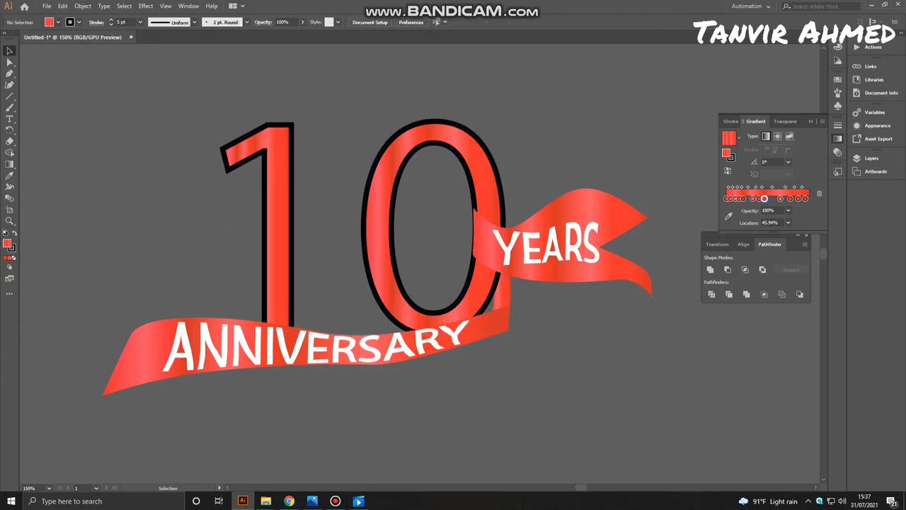
click(278, 213)
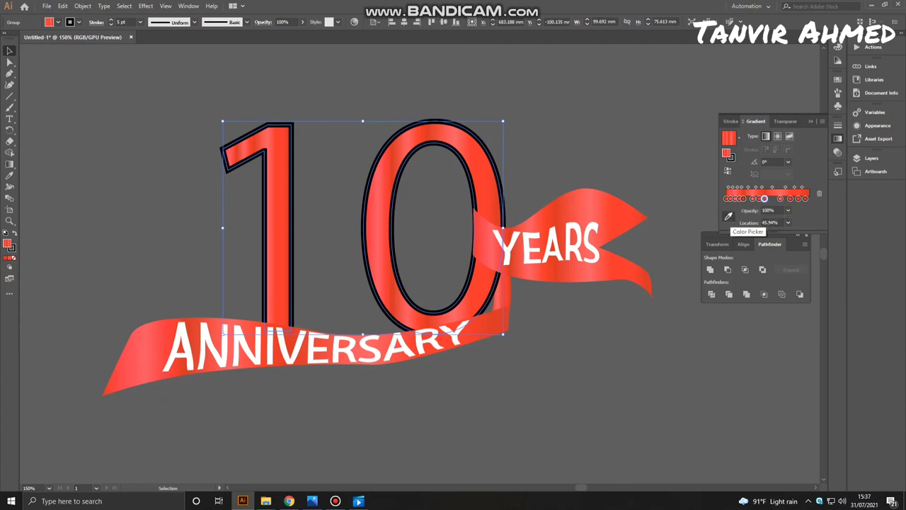
click(729, 216)
key(Escape)
key(Delete)
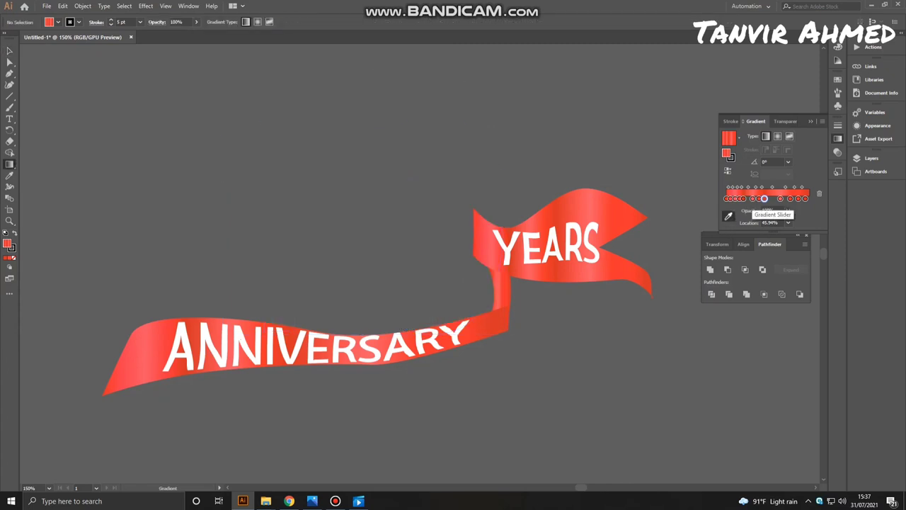
key(ctrl+z)
- Delete the surplus intermediate color stops from the 10's red linear gradient to simplify it
click(820, 194)
click(819, 194)
click(819, 194)
click(809, 198)
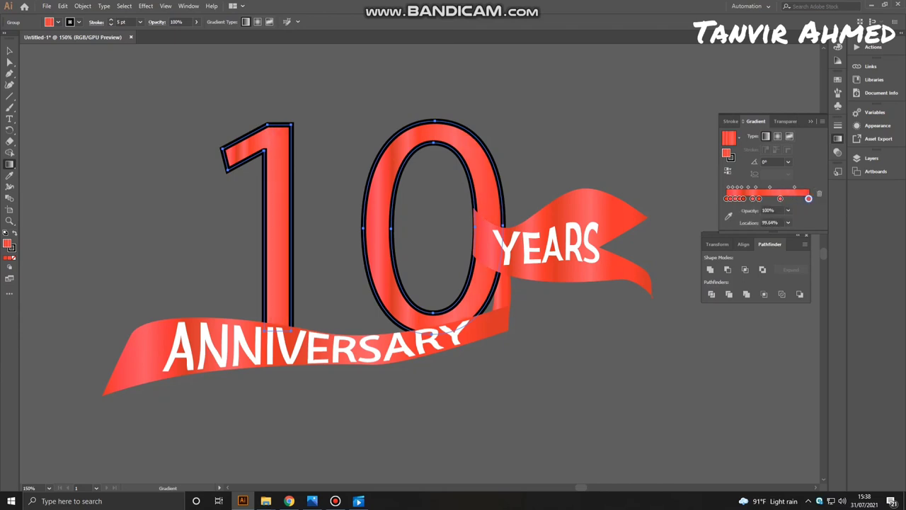
drag(780, 198, 759, 198)
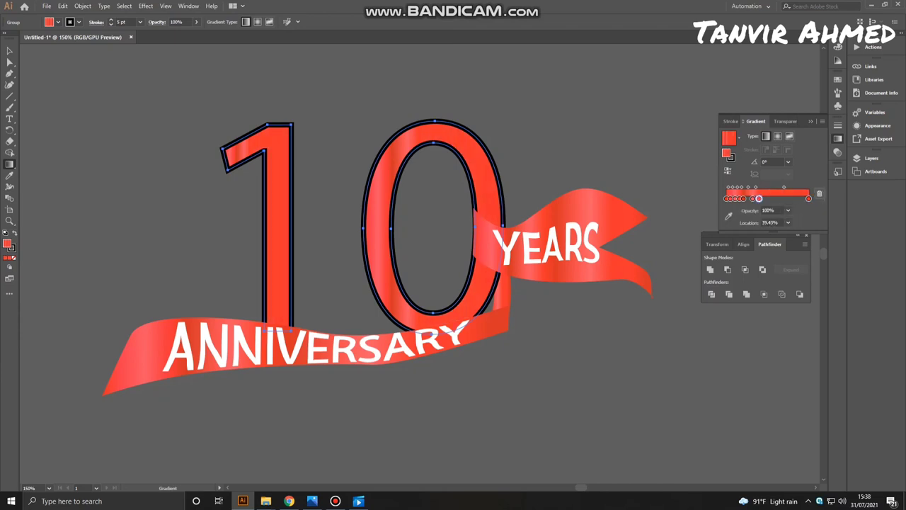
click(819, 194)
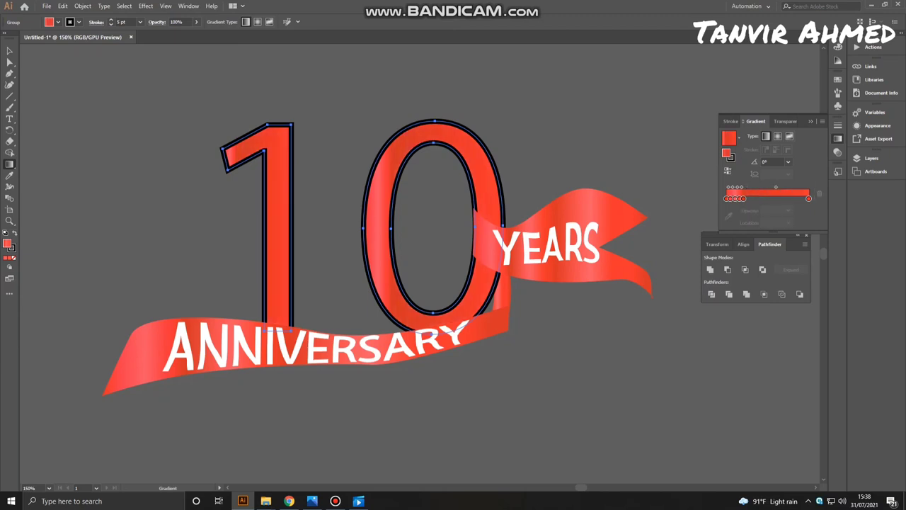
click(739, 199)
click(819, 194)
click(735, 198)
click(820, 194)
click(731, 199)
click(819, 194)
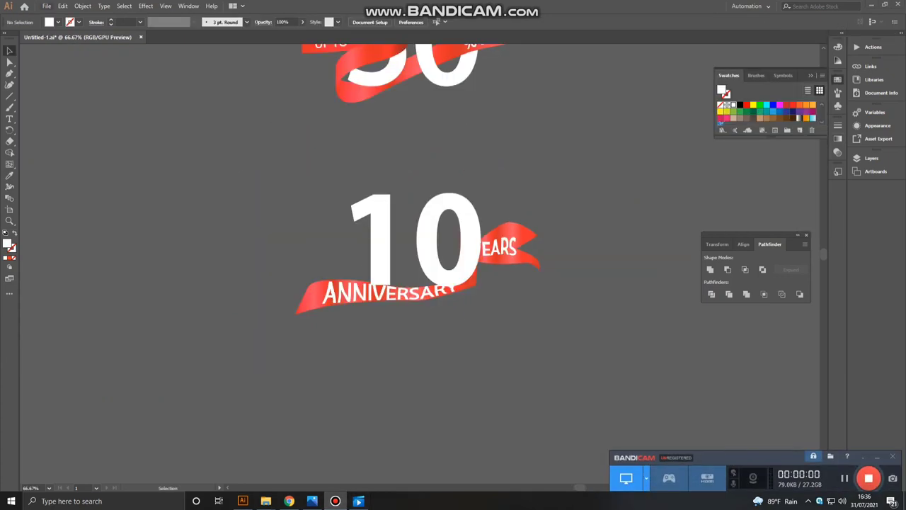
click(46, 6)
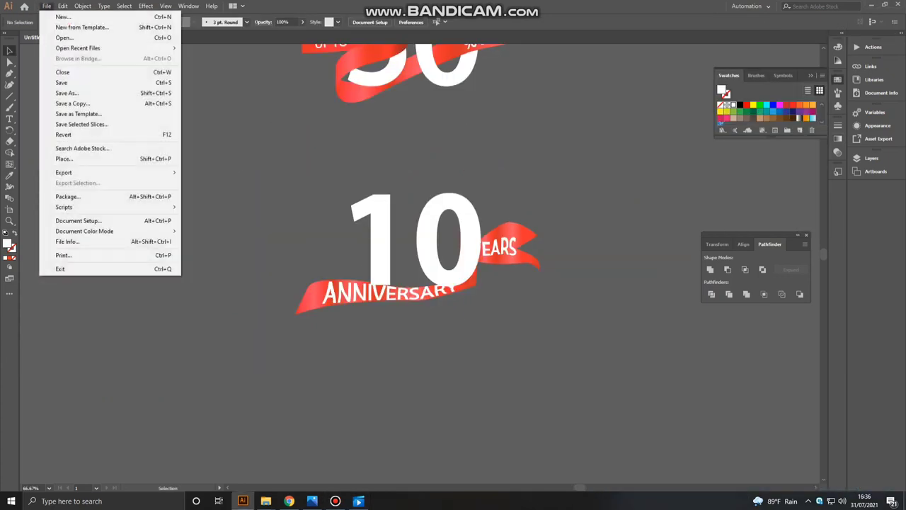
click(67, 158)
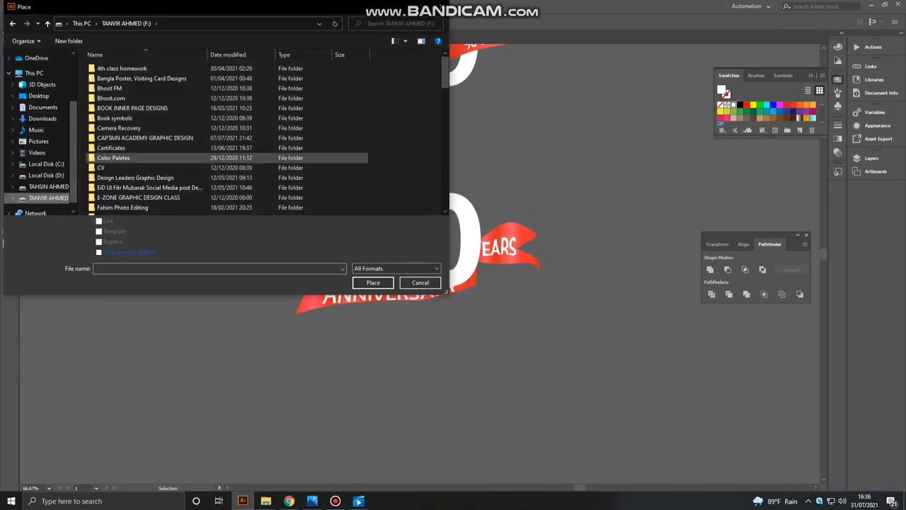
scroll(177, 100, down, 10)
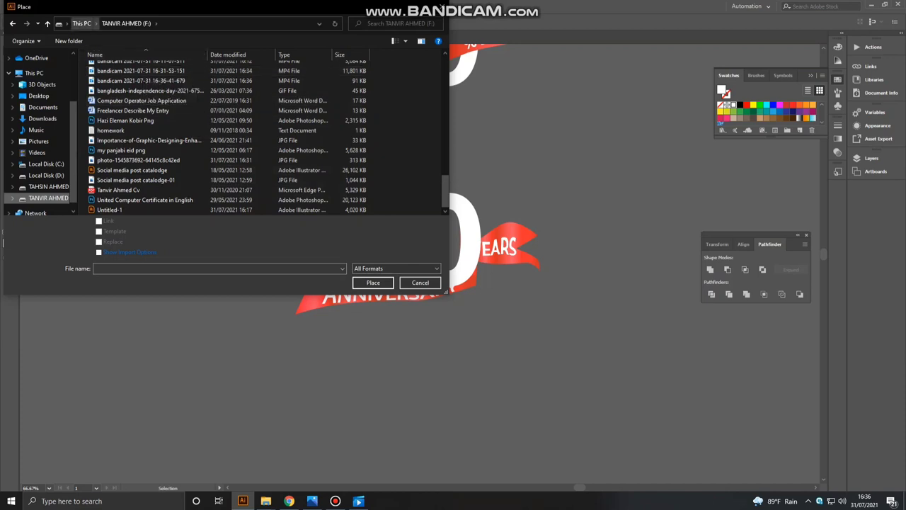
click(320, 23)
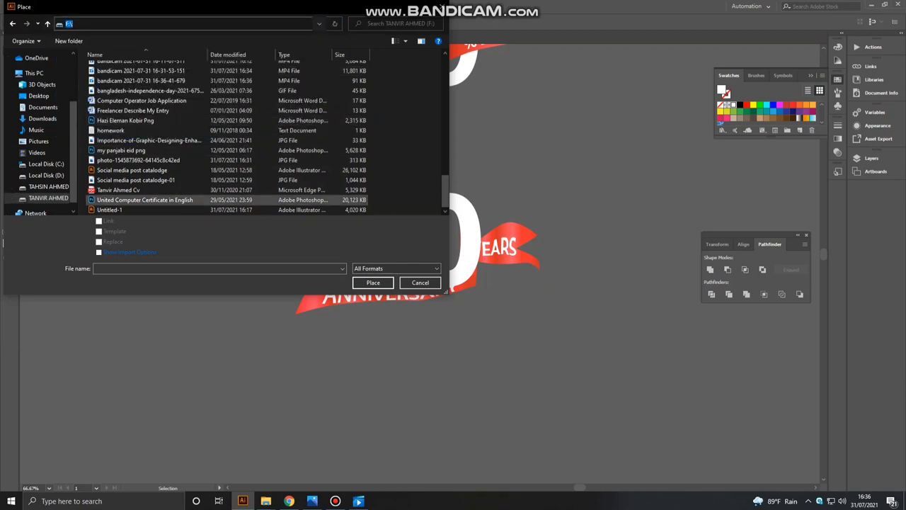
click(149, 160)
click(372, 283)
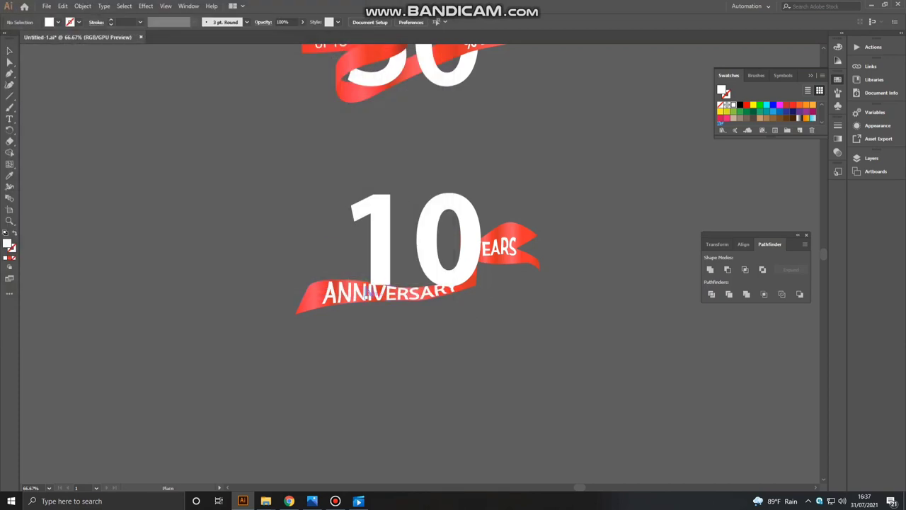
click(140, 141)
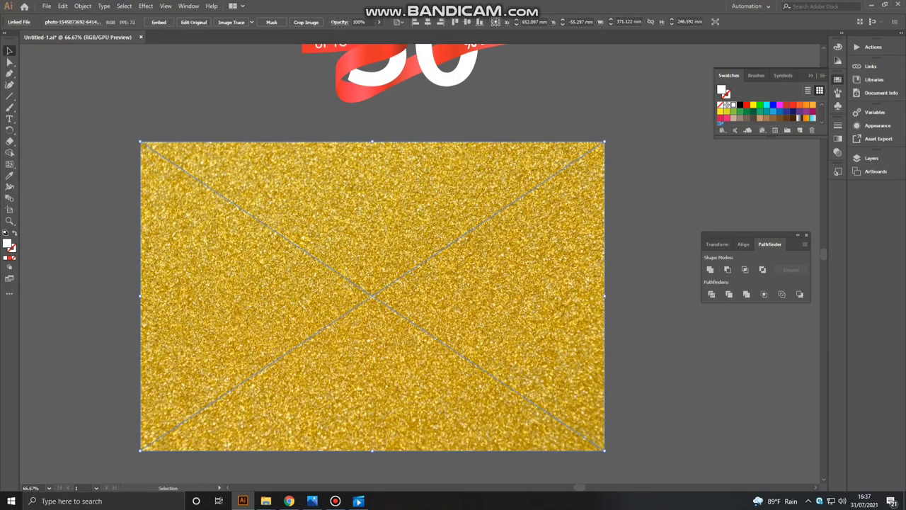
key(ctrl+x)
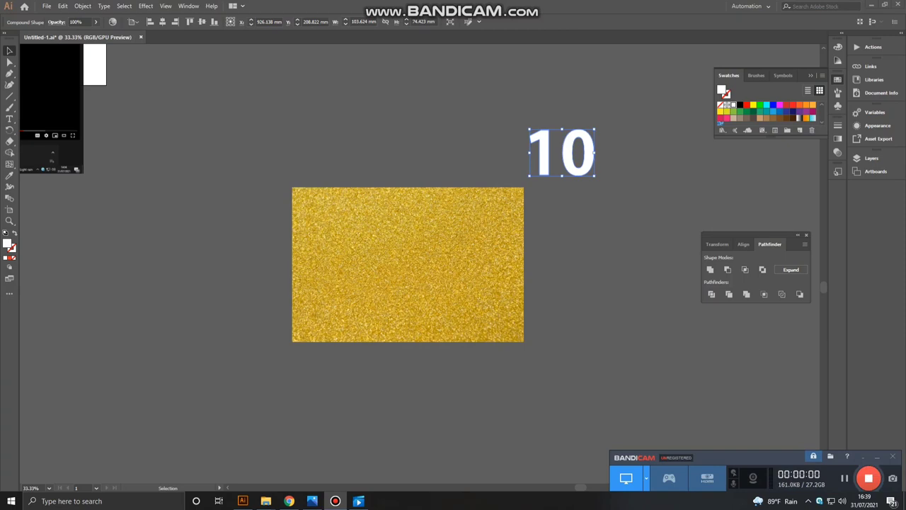
- Make the white 10 a compound shape and scale the glitter image to about 196 × 131 mm over it
click(805, 244)
click(744, 286)
click(488, 237)
drag(524, 188, 623, 138)
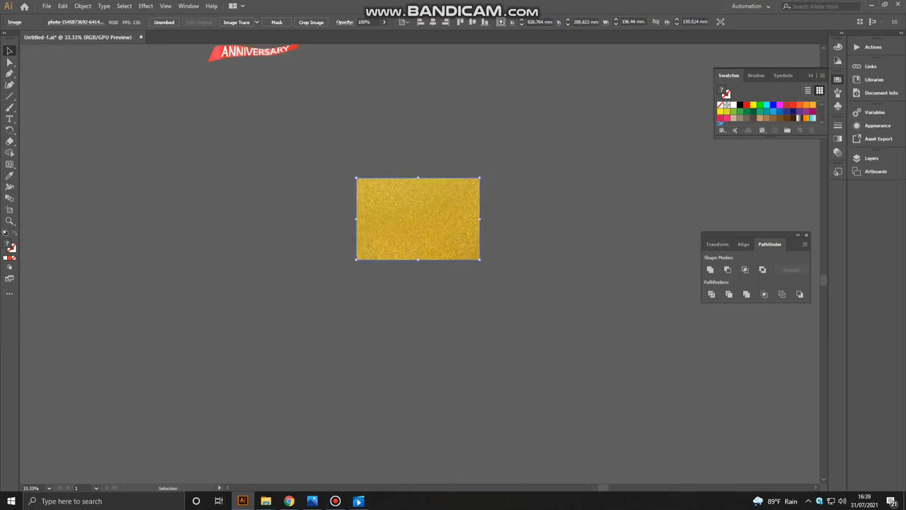
- Send the glitter image behind the white 10 and clip it to the numerals with a clipping mask
right_click(379, 199)
mouse_move(395, 277)
click(538, 311)
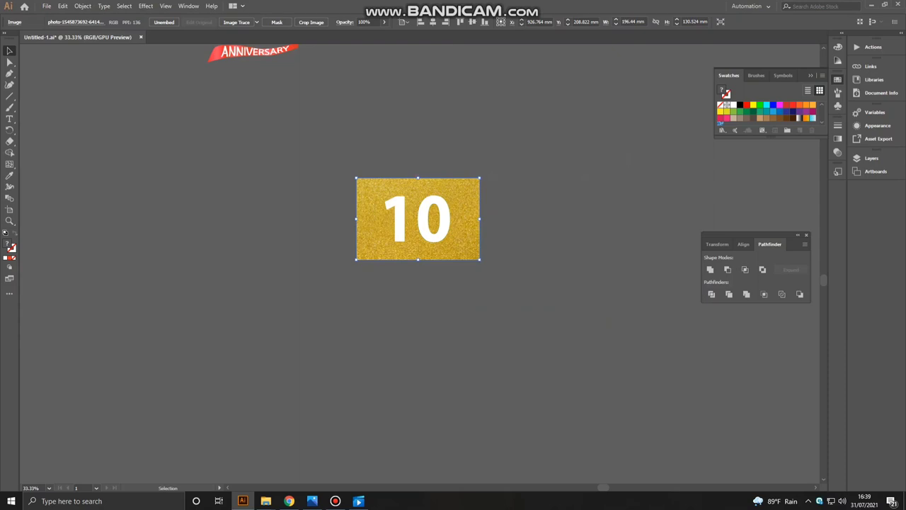
right_click(425, 217)
click(496, 300)
- Move the glitter-filled 10 into the anniversary design so it sits on the ANNIVERSARY ribbon
drag(397, 223, 269, 153)
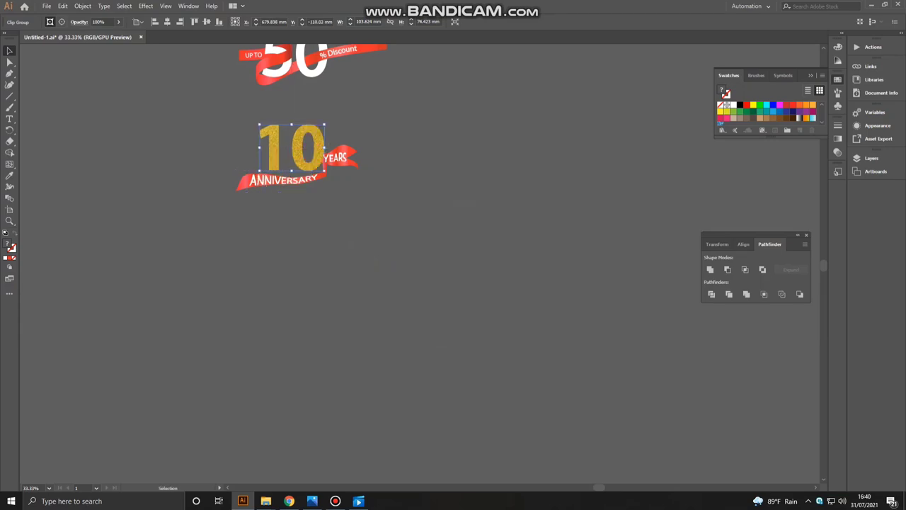
key(ctrl+plus)
key(ctrl+plus)
key(ctrl+plus)
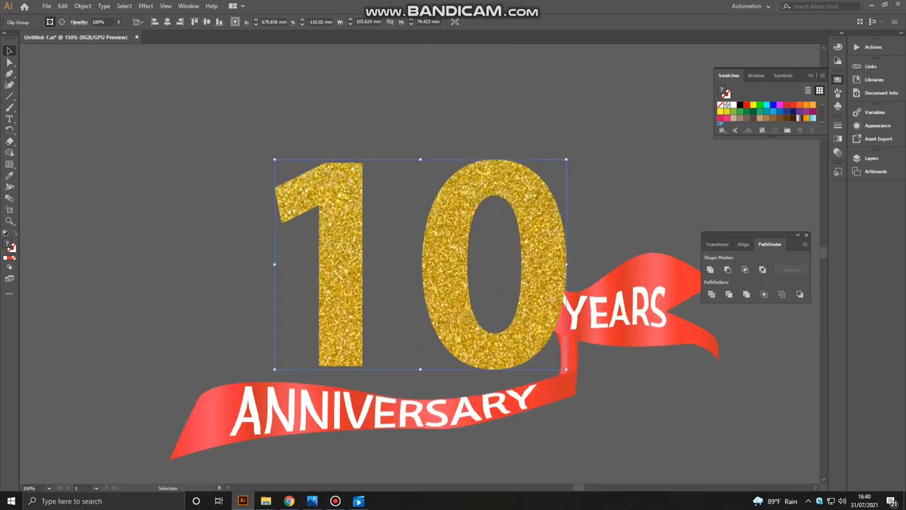
drag(461, 305, 388, 279)
- Group the YEARS lettering with its ribbon and bring the group to the front of the 10
click(568, 225)
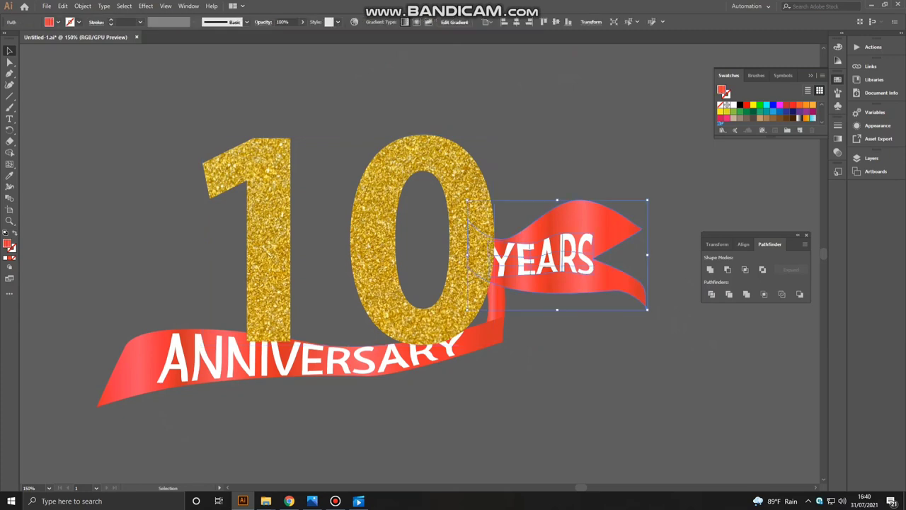
right_click(561, 259)
click(587, 331)
right_click(598, 212)
mouse_move(638, 329)
click(729, 330)
click(588, 368)
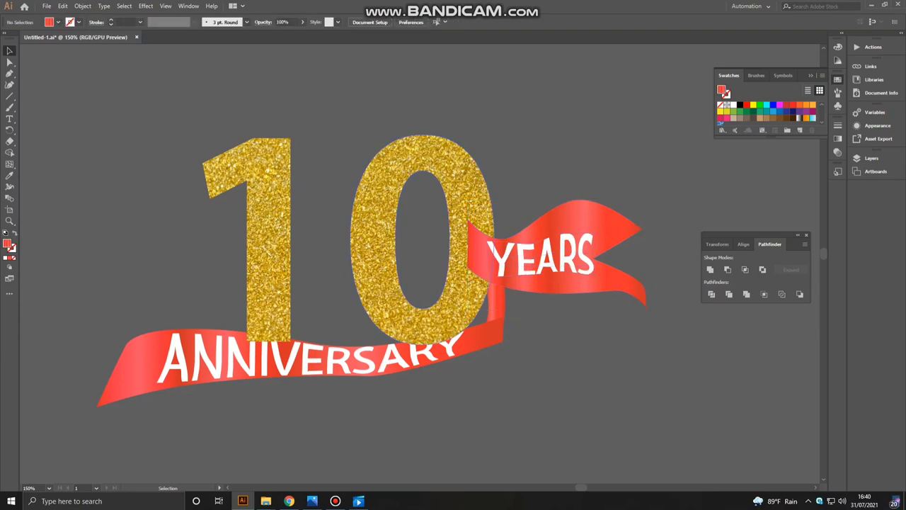
- Nudge the glitter 10 rightward so the 0 extends further behind the YEARS ribbon
click(461, 305)
key(Right)
key(Right)
key(Right)
key(Right)
key(Right)
key(Right)
key(Right)
key(Right)
key(Right)
key(Right)
key(Right)
key(Right)
key(Right)
key(Right)
key(Right)
key(Right)
key(Right)
- Scale the glitter 10 to about 99 × 71 mm and nudge it slightly further right
drag(219, 343, 222, 344)
drag(514, 134, 508, 140)
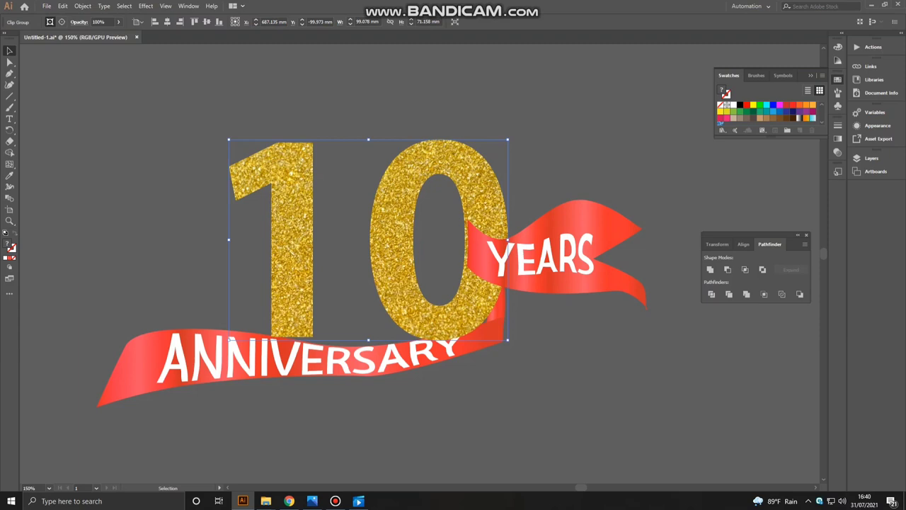
key(Right)
key(Right)
key(Right)
key(Right)
key(Right)
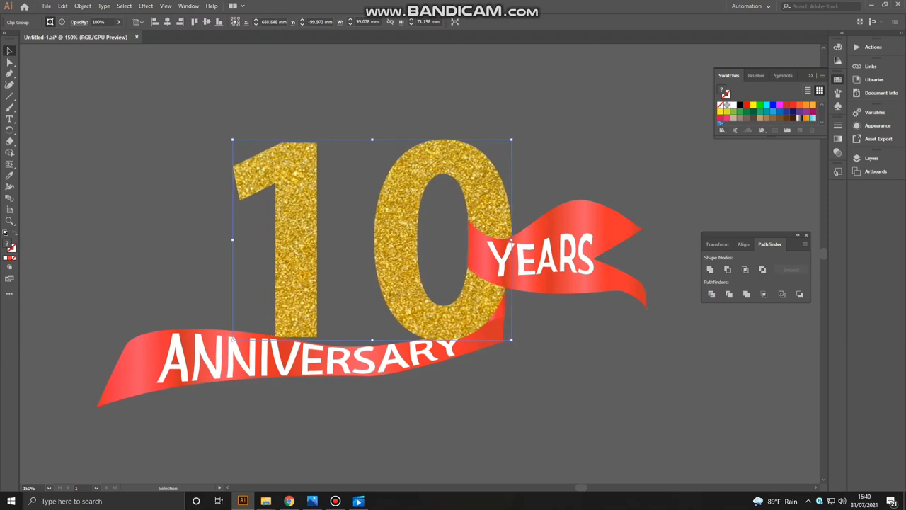
- Narrow the glitter 10 to about 91 mm wide and shift it right behind the YEARS ribbon
drag(511, 241, 489, 242)
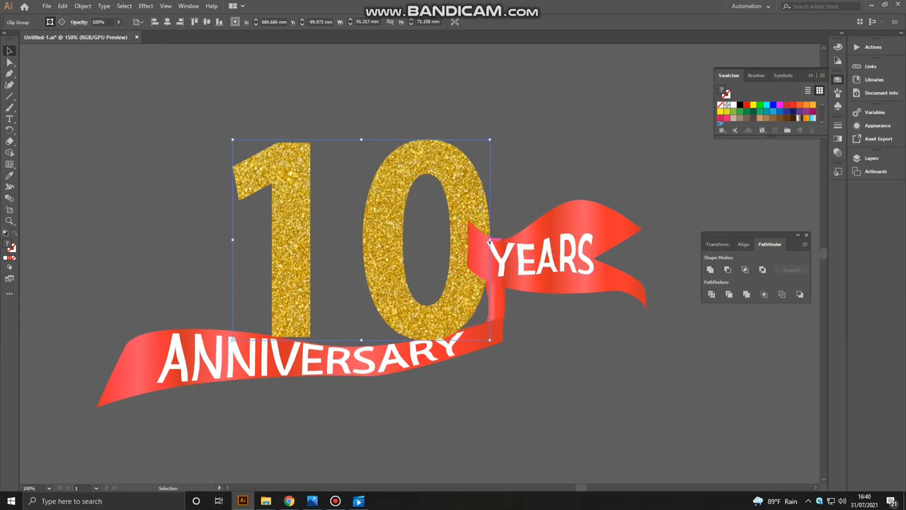
drag(405, 276, 420, 276)
key(Right)
key(Right)
key(Right)
key(Right)
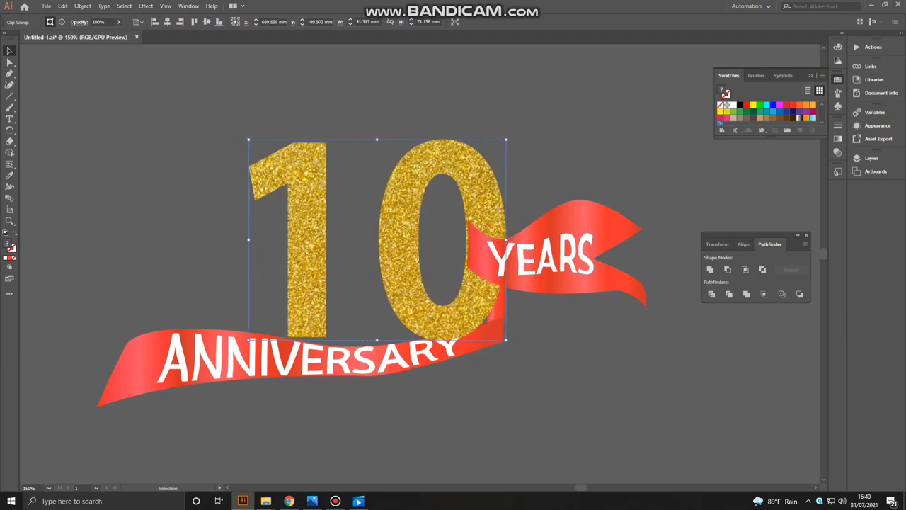
- Narrow the glitter 10 to about 82 mm wide and nudge it left
drag(251, 240, 277, 240)
key(Left)
key(Left)
key(Left)
key(Left)
key(Left)
key(Left)
key(Left)
key(Left)
key(Left)
key(Left)
key(Left)
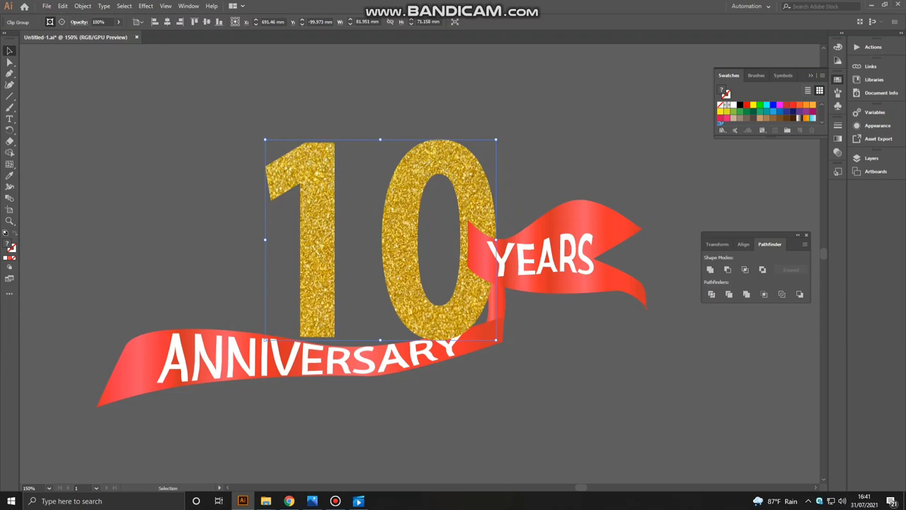
- Move the glitter 10 slightly right to about X 694.1 mm, Y -99.6 mm, aligning the 0 with the ribbon fold
key(ctrl+minus)
key(ctrl+minus)
key(ctrl+minus)
key(ctrl+minus)
key(ctrl+equal)
key(ctrl+equal)
key(ctrl+equal)
key(ctrl+equal)
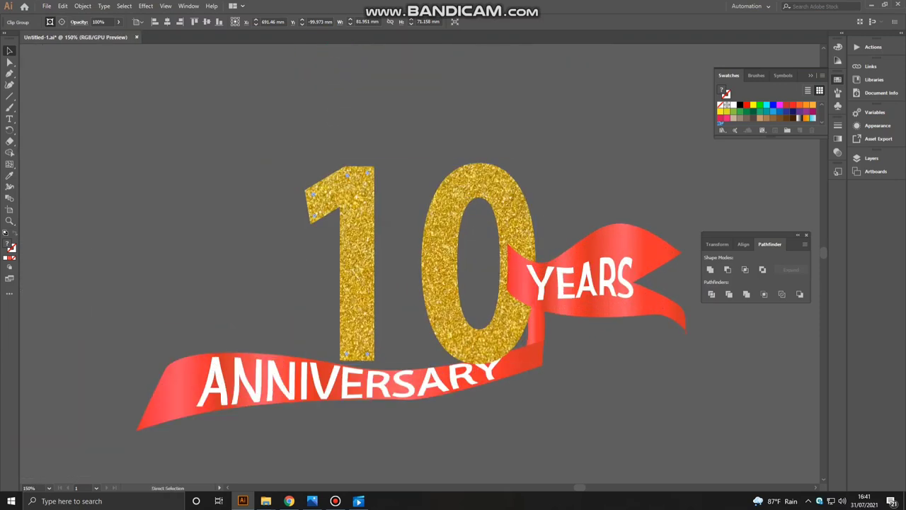
key(ctrl+equal)
drag(548, 204, 561, 209)
key(Right)
key(Right)
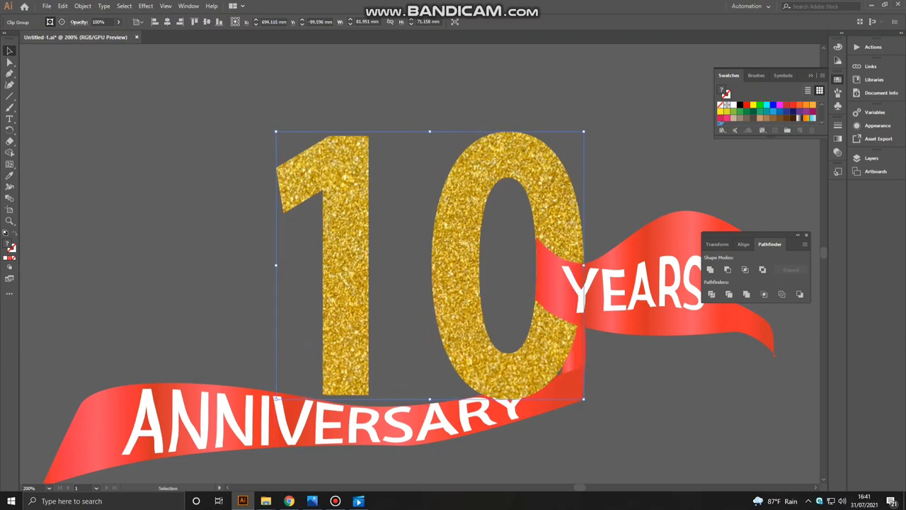
- Bring the ANNIVERSARY lettering and its ribbon to the front of the glitter 10
key(ctrl+shift+a)
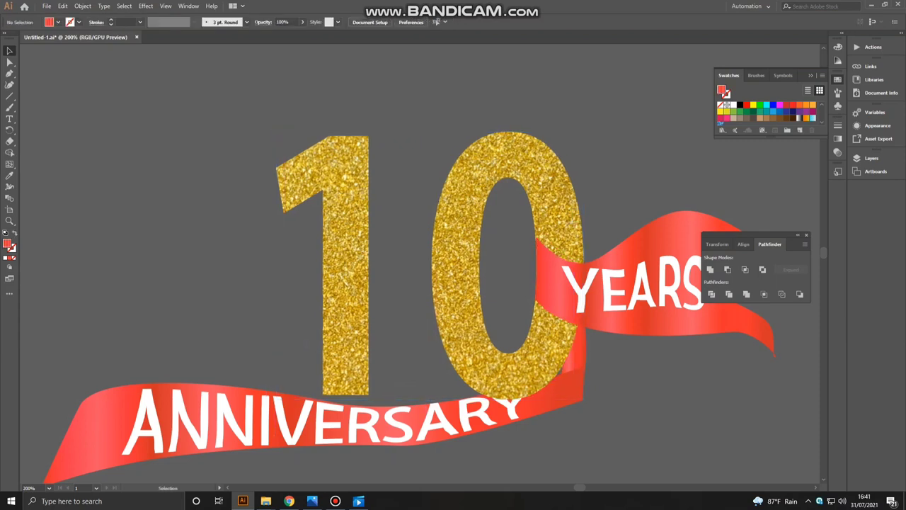
key(d)
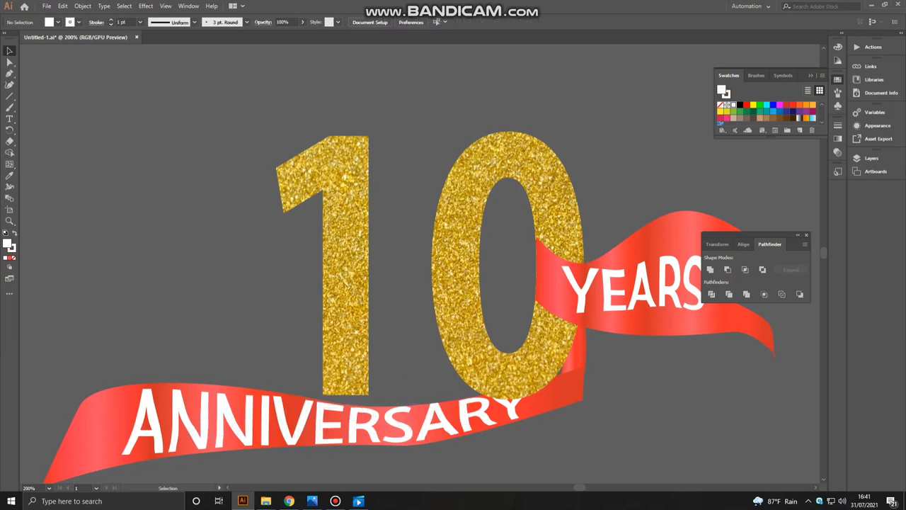
right_click(522, 415)
mouse_move(552, 363)
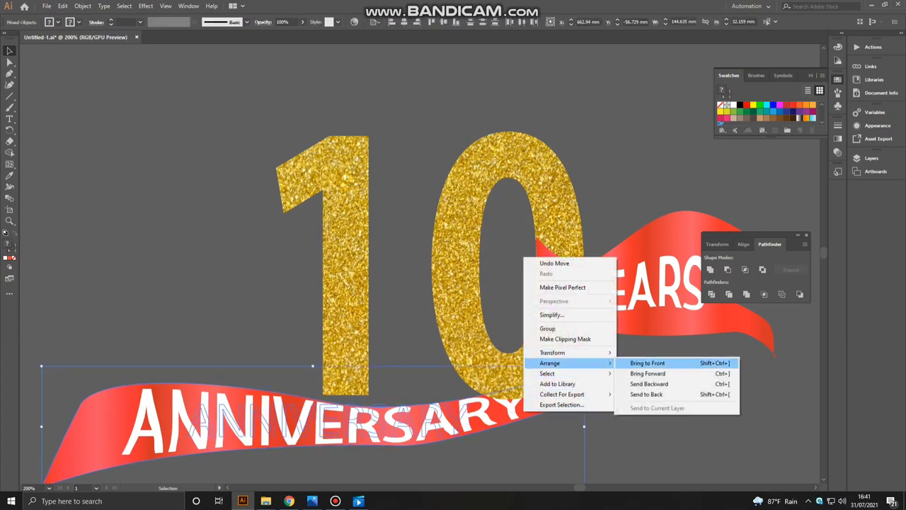
click(641, 363)
click(414, 398)
- Lower the glitter 10 behind the ANNIVERSARY ribbon and shift it left to about X 690.6 mm, Y -95.7 mm
click(347, 285)
key(Down)
key(Down)
key(Down)
key(Down)
key(Down)
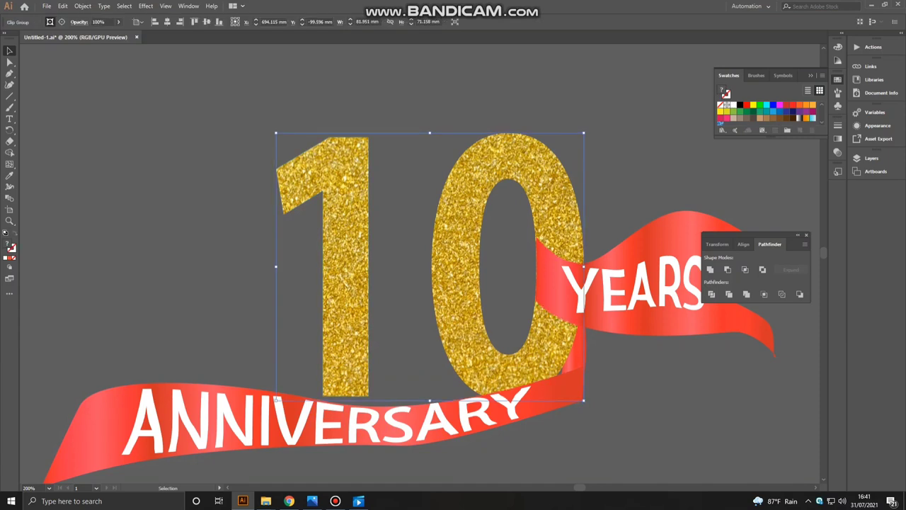
drag(435, 398, 435, 407)
key(Left)
key(Left)
key(Left)
key(Left)
key(Left)
key(Left)
key(Left)
key(Left)
key(Left)
key(Left)
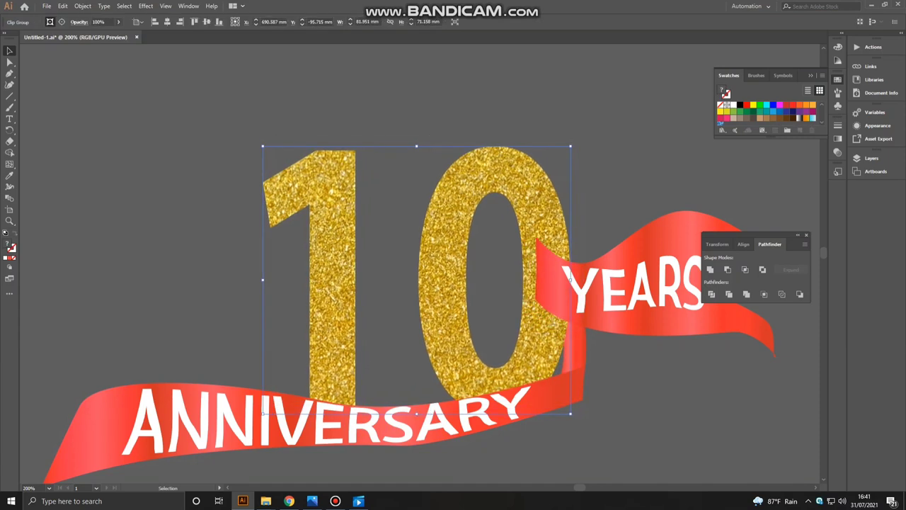
- Stretch the YEARS ribbon group leftward across the 0 to about 67 mm wide
click(640, 297)
drag(536, 283, 523, 283)
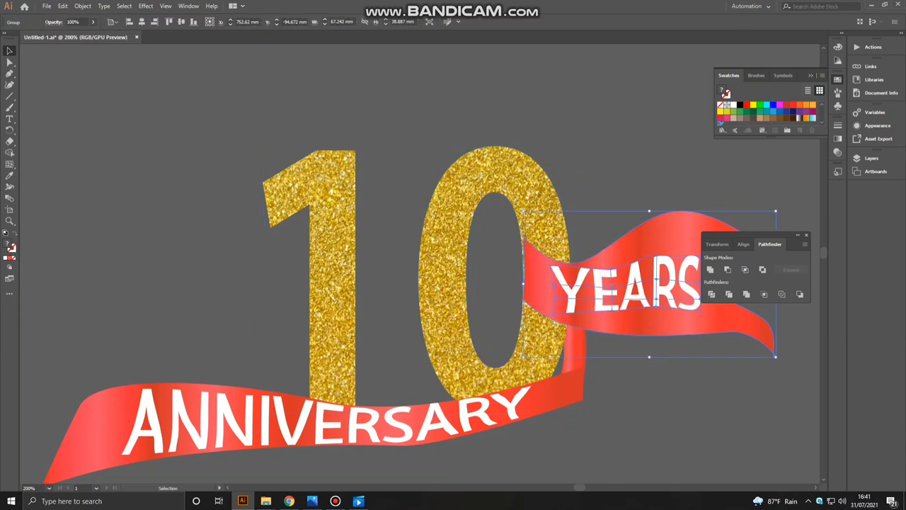
click(652, 410)
drag(652, 410, 536, 377)
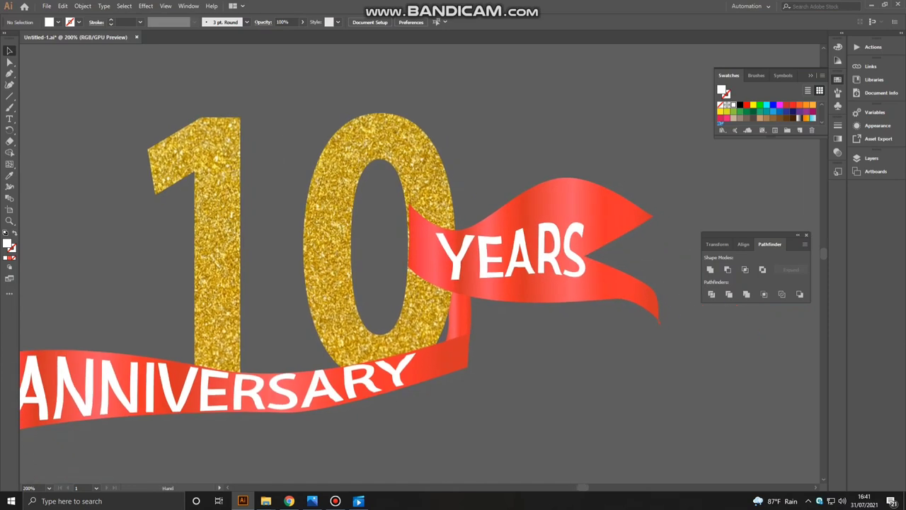
- Nudge the glitter 10 right and slightly up so the 0 fits between the YEARS and ANNIVERSARY ribbons
click(216, 262)
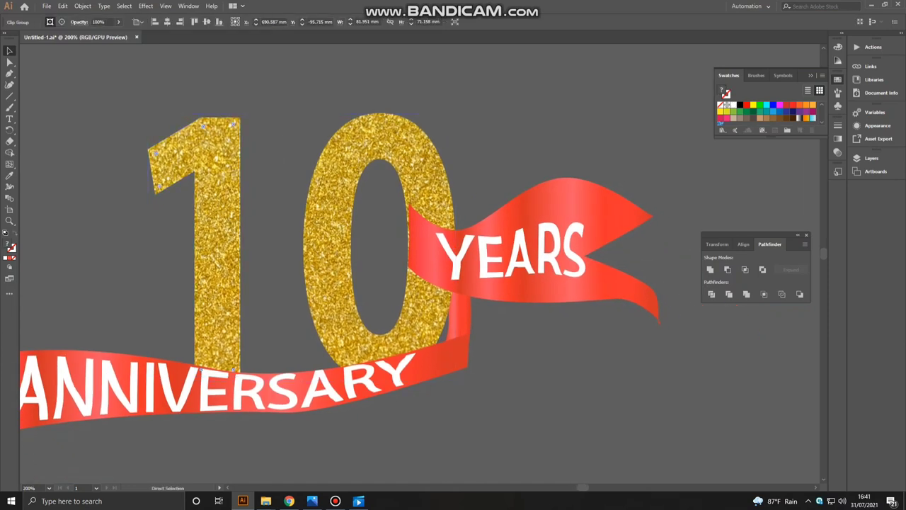
key(Right)
key(Right)
key(Right)
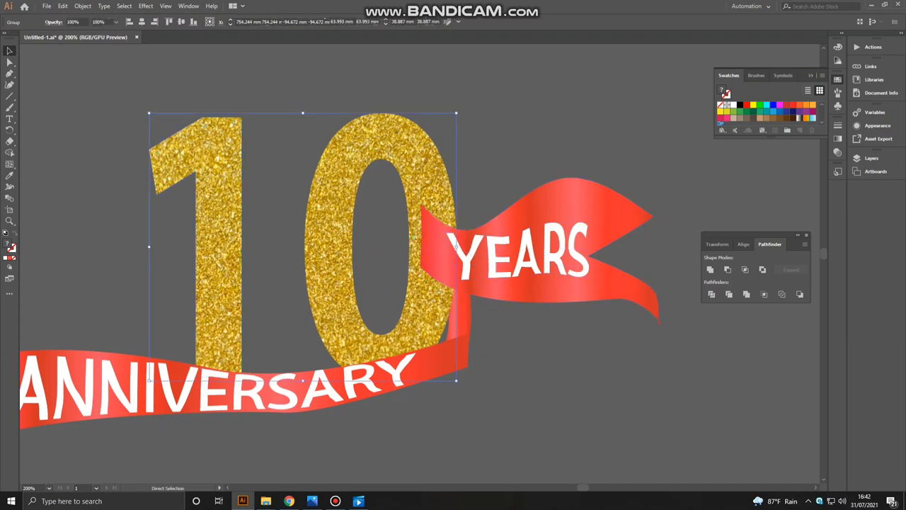
key(Right)
key(Right)
key(Right)
key(Right)
key(Right)
key(Right)
key(Up)
key(Up)
key(Up)
key(Up)
key(Up)
key(Up)
key(Up)
key(Up)
key(Up)
key(Up)
key(Up)
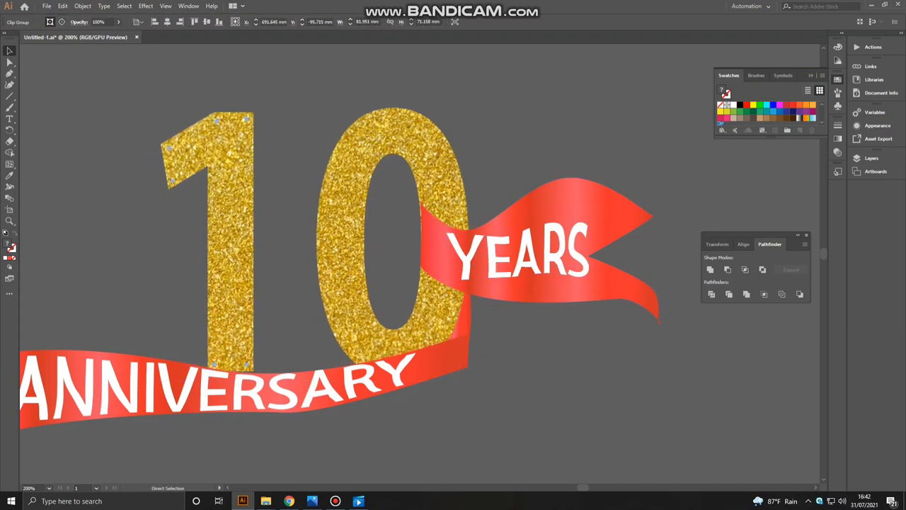
- Widen the glitter 10 to about 94.3 mm and shift it left to about X 686.2 mm, Y -100 mm
drag(229, 233, 220, 232)
key(Right)
key(Right)
key(Right)
key(Right)
key(Right)
key(Right)
key(Right)
key(Right)
key(Right)
key(Right)
key(Right)
key(Right)
drag(166, 231, 132, 231)
key(Left)
key(Left)
key(Left)
key(Left)
key(Left)
key(Left)
key(Left)
key(Left)
key(Left)
key(Left)
key(Left)
key(Left)
key(Left)
key(Left)
key(Left)
key(Left)
key(Left)
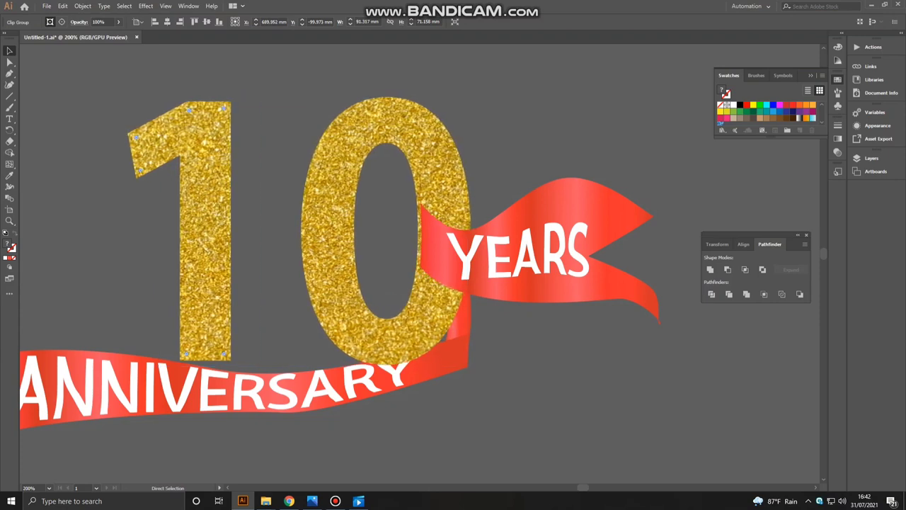
key(v)
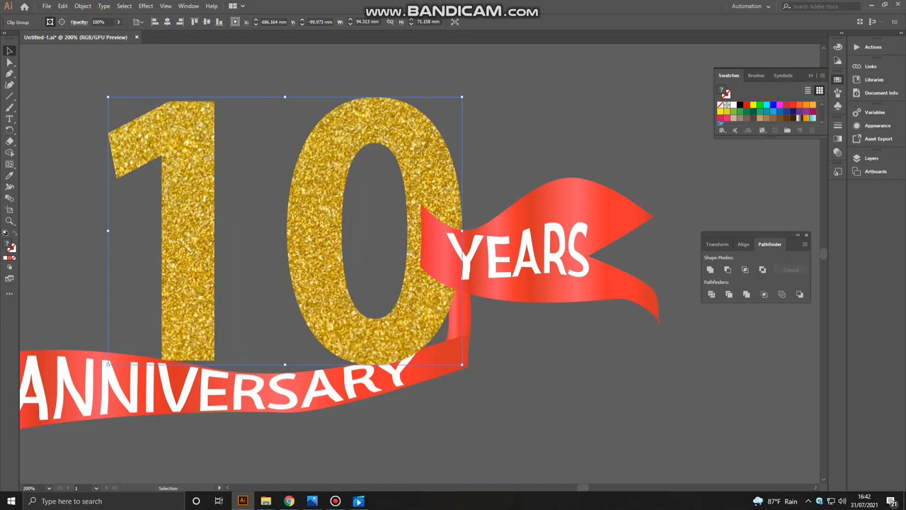
- Lower the glitter 10 over the ANNIVERSARY ribbon to about Y -95 mm
key(Down)
key(Down)
key(Down)
key(Down)
key(Down)
key(Down)
key(Down)
key(Down)
key(Down)
key(Down)
key(Down)
key(Down)
key(Down)
key(Down)
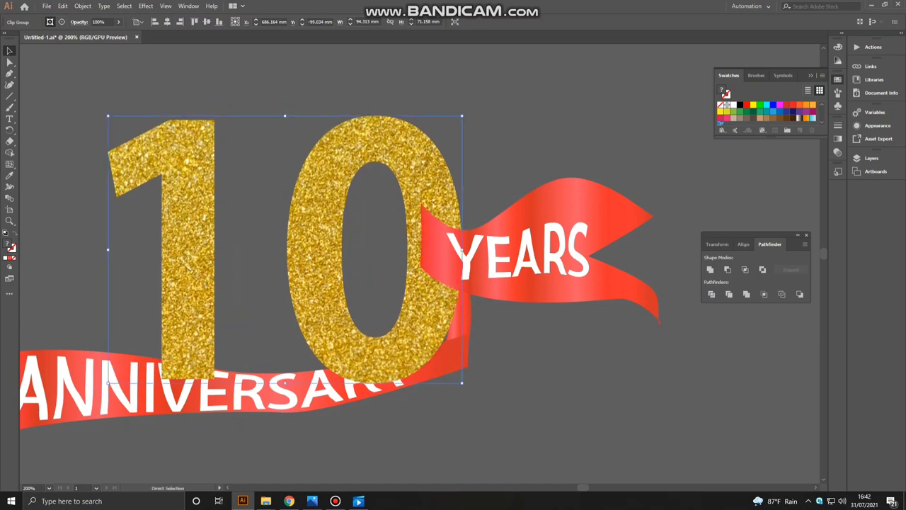
- Nudge the glitter 10 slightly left and stretch the YEARS ribbon group leftward to the inner edge of the 0
key(Left)
key(Left)
key(Left)
key(Left)
key(Left)
key(Left)
key(Left)
key(Up)
click(450, 240)
drag(421, 250, 399, 250)
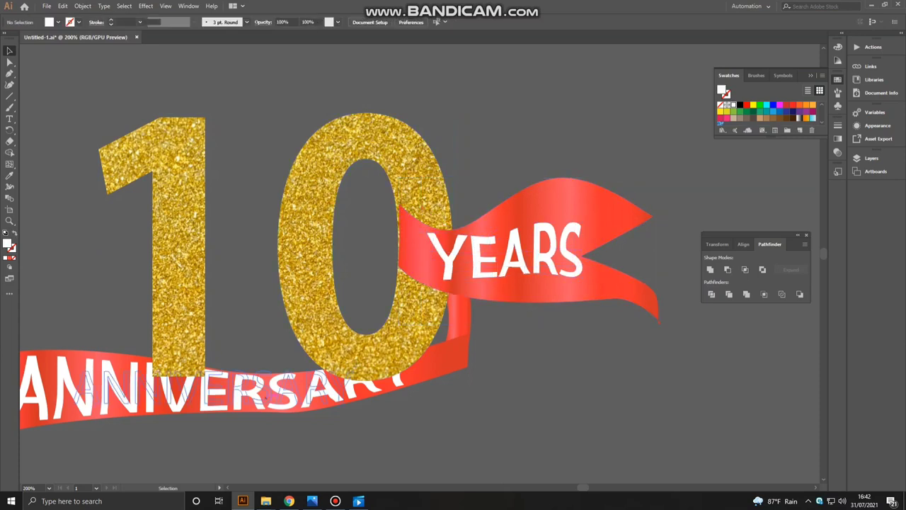
- Bring the ANNIVERSARY ribbon and lettering group in front of the glitter 10
click(283, 390)
right_click(283, 391)
click(306, 308)
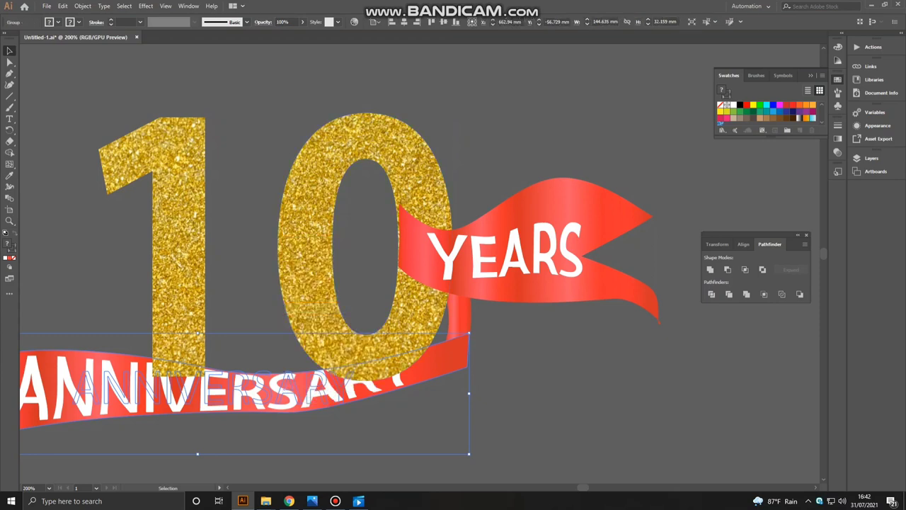
right_click(443, 193)
mouse_move(496, 309)
click(581, 309)
key(ctrl+shift+a)
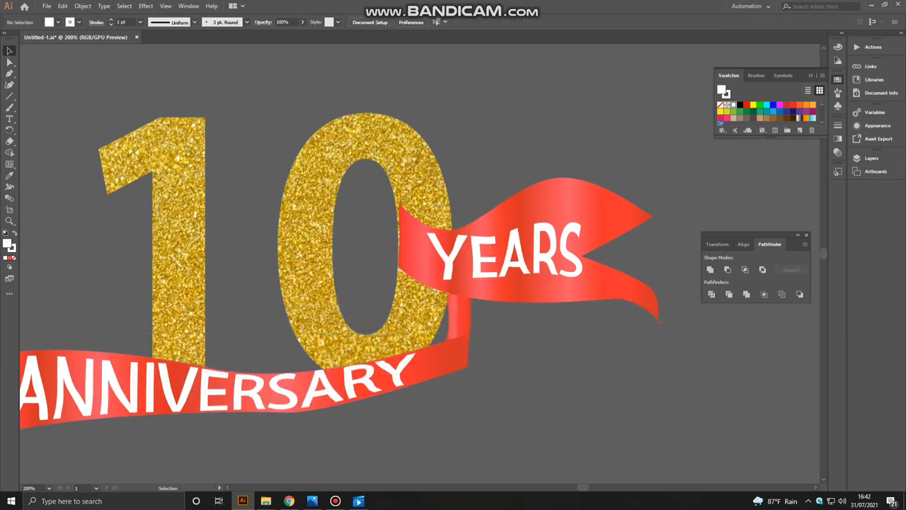
- Move the anchor points at the YEARS ribbon's left end so its edge follows the inner edge of the 0
key(ctrl+plus)
key(ctrl+plus)
key(ctrl+plus)
key(a)
drag(362, 82, 350, 83)
drag(363, 178, 357, 188)
drag(358, 267, 359, 268)
key(Left)
key(ctrl+plus)
key(ctrl+plus)
key(ctrl+plus)
key(ctrl+plus)
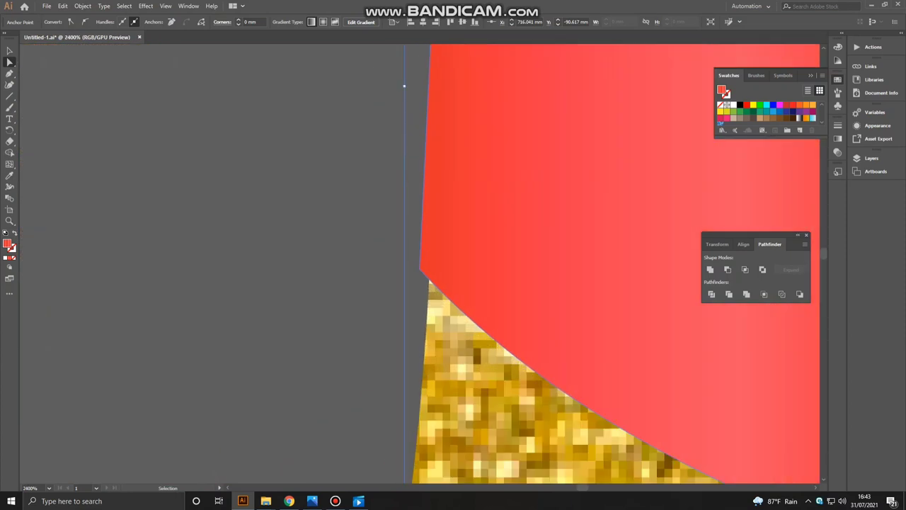
drag(420, 267, 430, 271)
scroll(429, 267, down, 3)
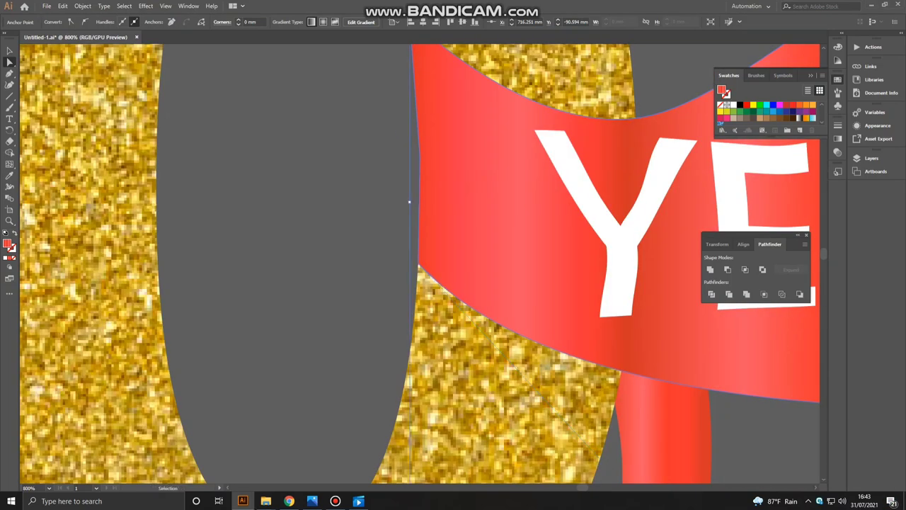
scroll(426, 259, down, 4)
key(ctrl+shift+a)
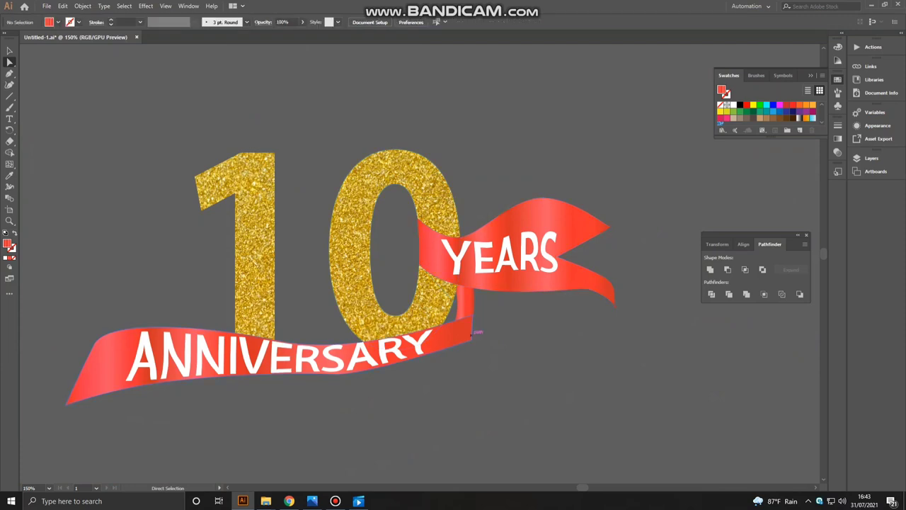
- Round the ANNIVERSARY ribbon's lower right corner by about 3.84 mm and move the ribbon, fold and lettering slightly left and down
click(461, 332)
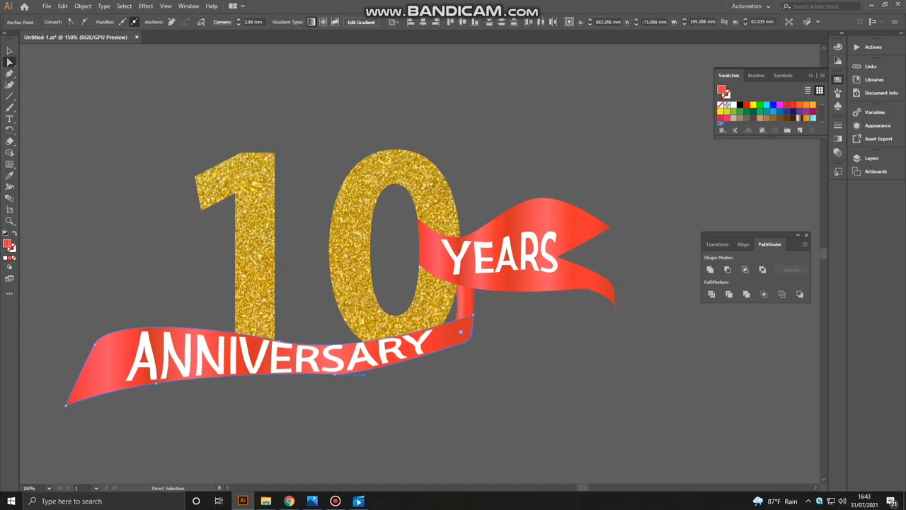
key(v)
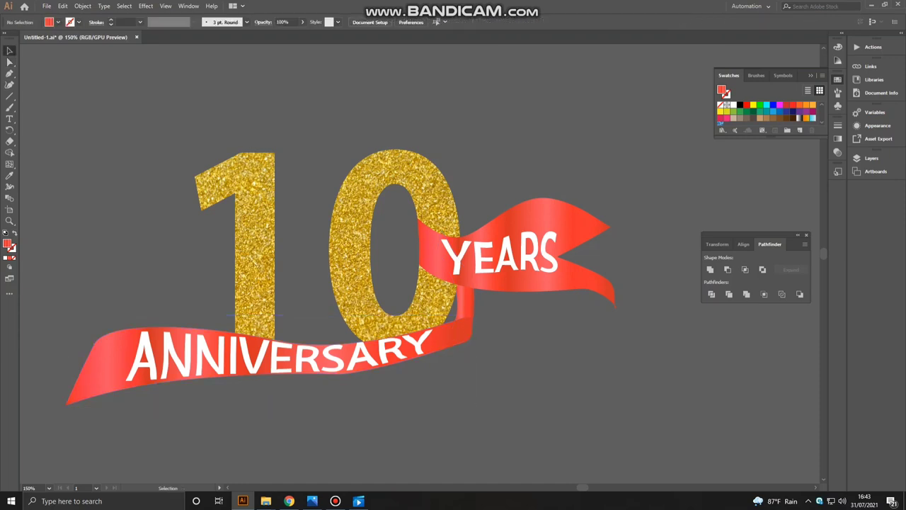
mouse_move(461, 331)
mouse_down()
mouse_move(450, 344)
mouse_move(460, 331)
mouse_up()
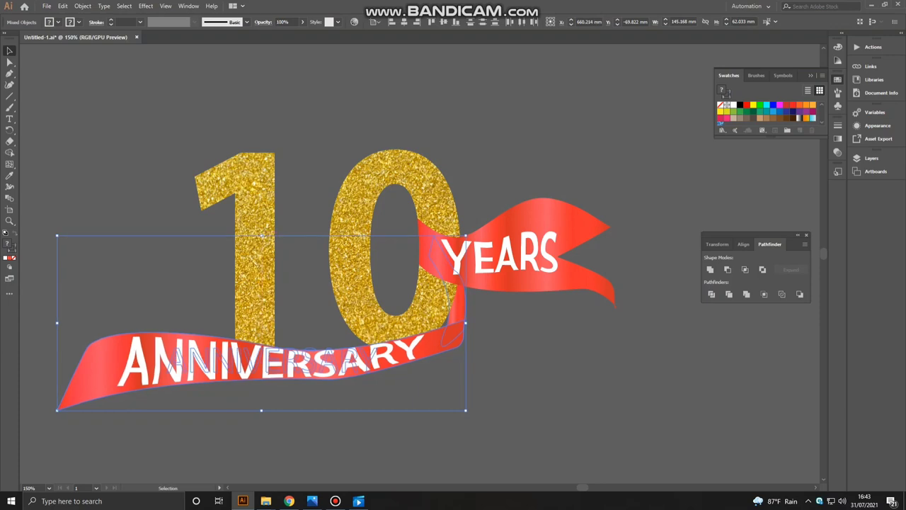
click(305, 434)
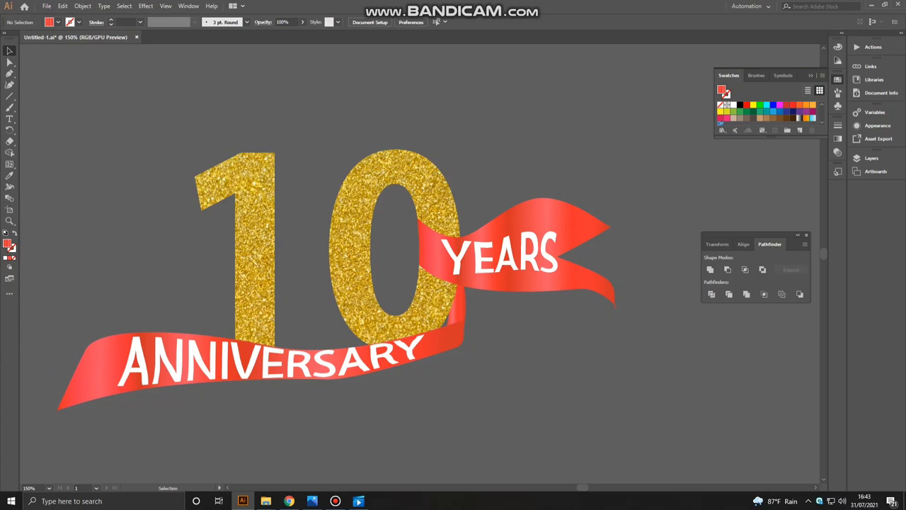
click(411, 360)
click(417, 422)
click(336, 500)
click(869, 478)
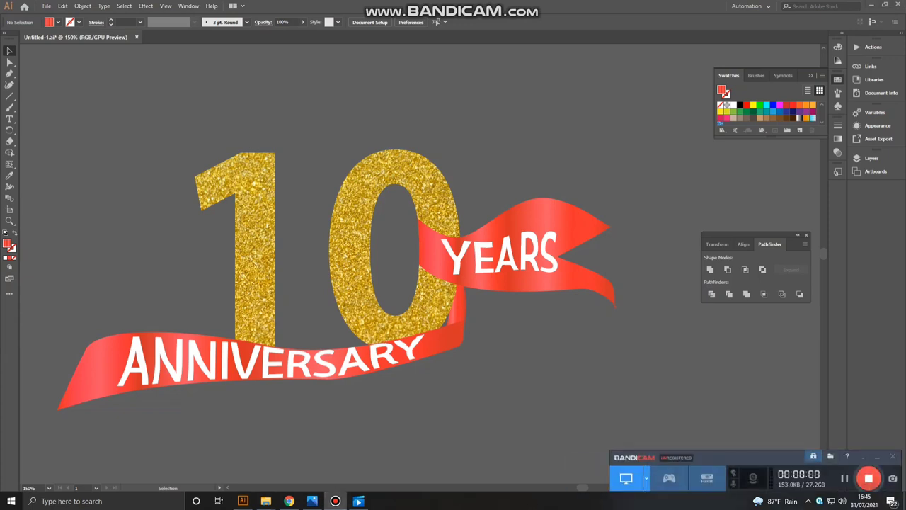
click(860, 458)
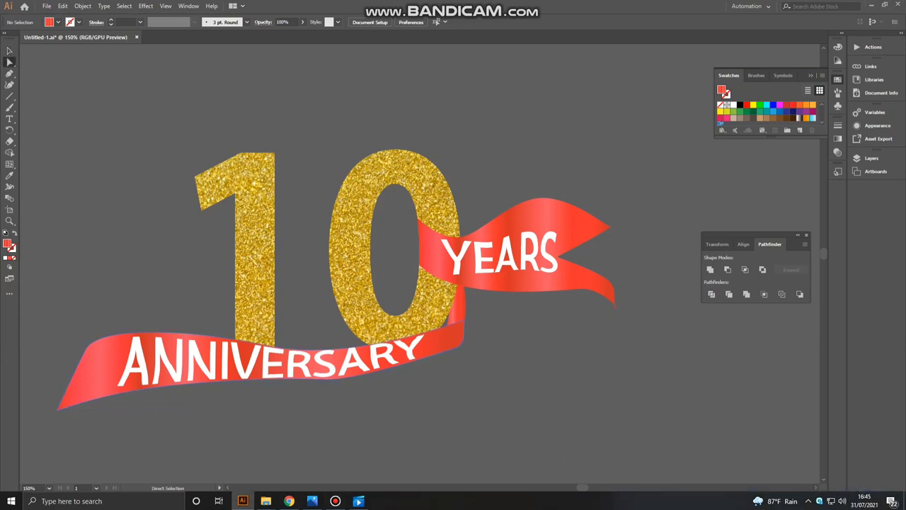
- Lower the anchor points at the ANNIVERSARY ribbon's left end, placing its tip at about Y -36 mm
click(57, 408)
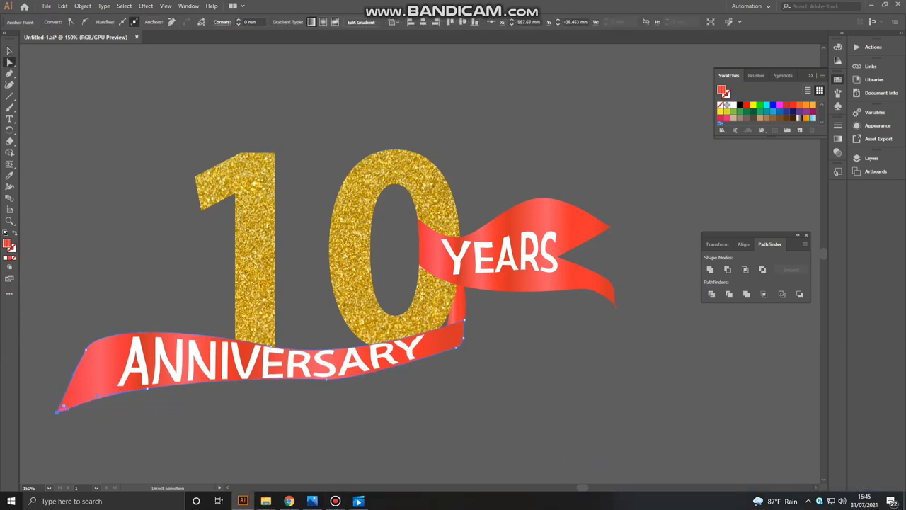
click(86, 349)
key(Down)
key(Down)
key(Down)
key(Down)
key(Down)
key(Down)
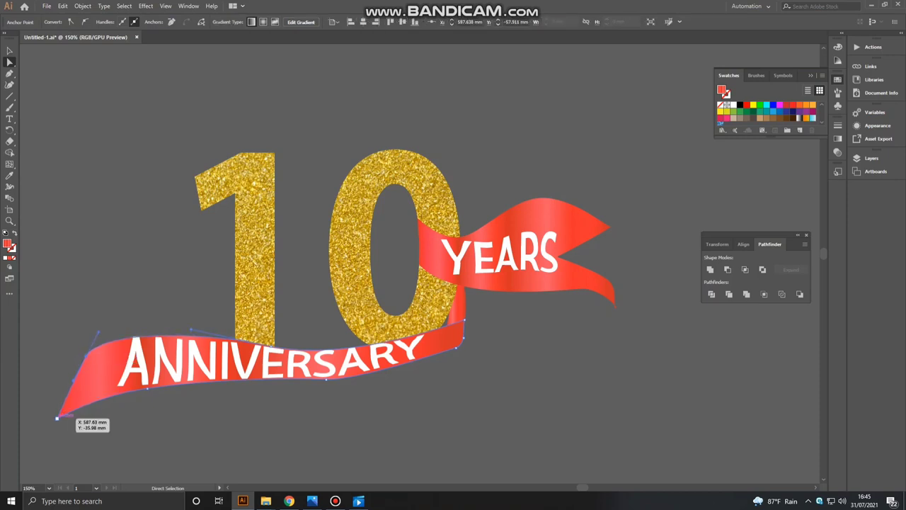
click(59, 418)
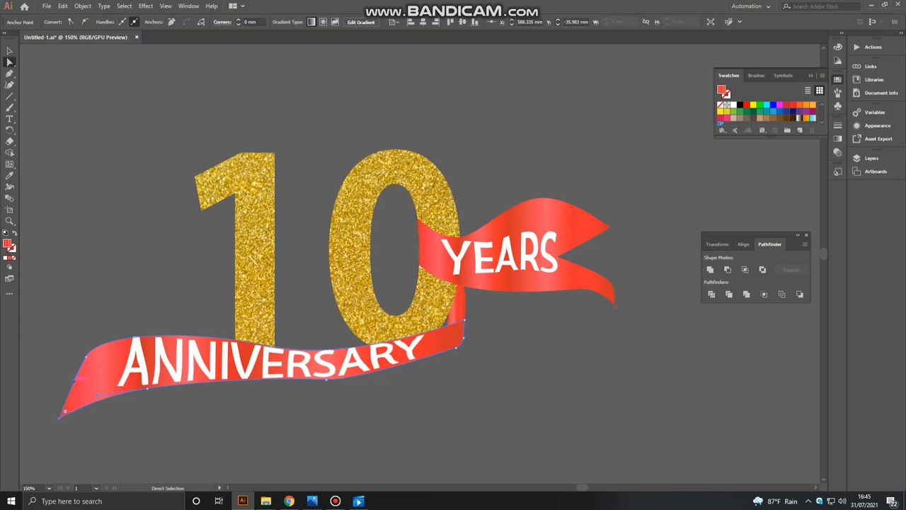
click(76, 427)
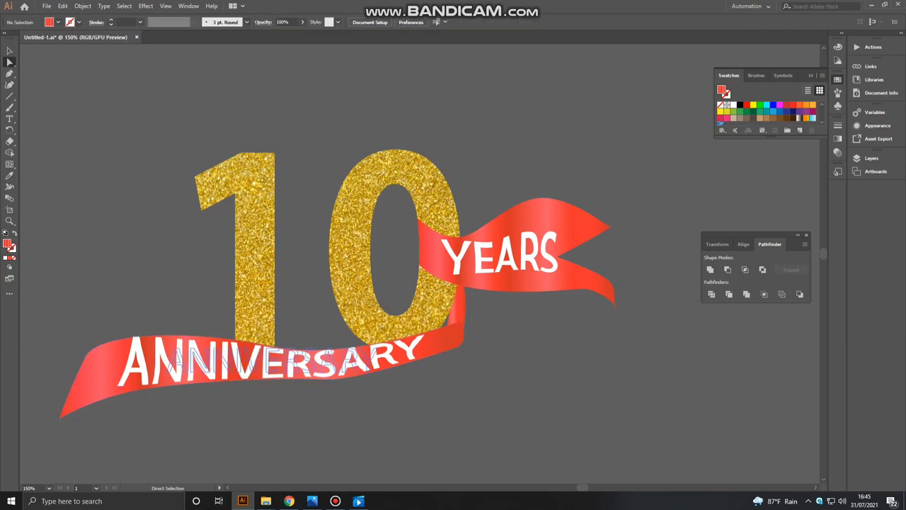
- Ungroup the ANNIVERSARY lettering from its ribbon
click(201, 361)
key(v)
right_click(141, 348)
click(163, 374)
right_click(163, 373)
click(192, 284)
click(190, 284)
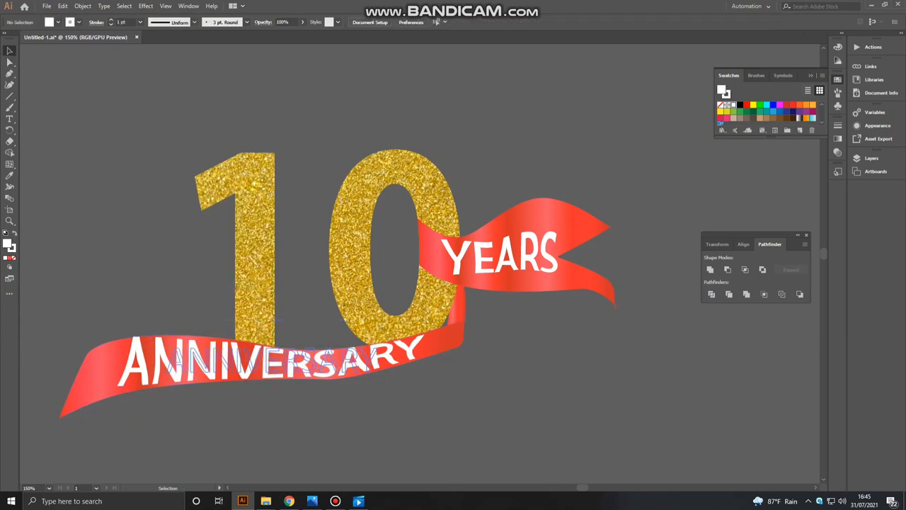
- Open the ANNIVERSARY envelope lettering in isolation mode and leave it again
click(378, 370)
key(ctrl+plus)
key(ctrl+plus)
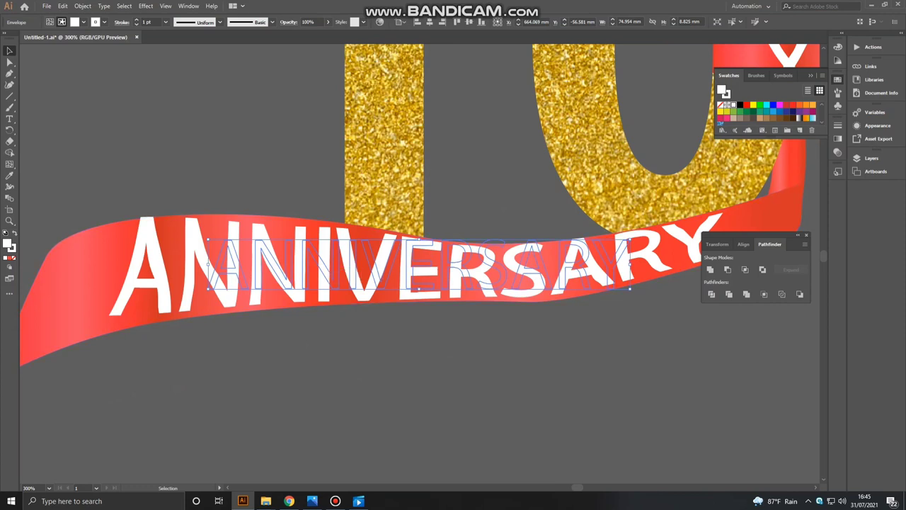
double_click(627, 283)
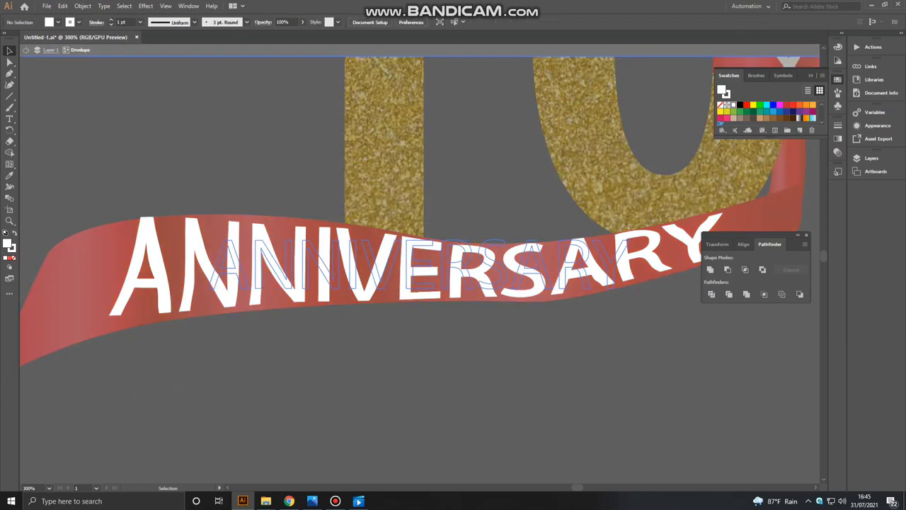
double_click(627, 282)
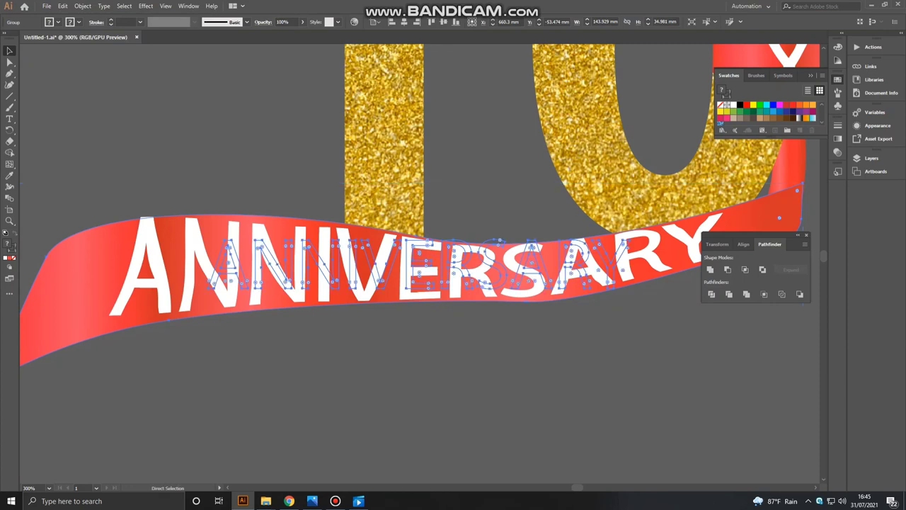
- Try to reduce the height of the ANNIVERSARY ribbon and lettering group from its upper edge
key(ctrl+minus)
key(ctrl+minus)
drag(419, 214, 419, 225)
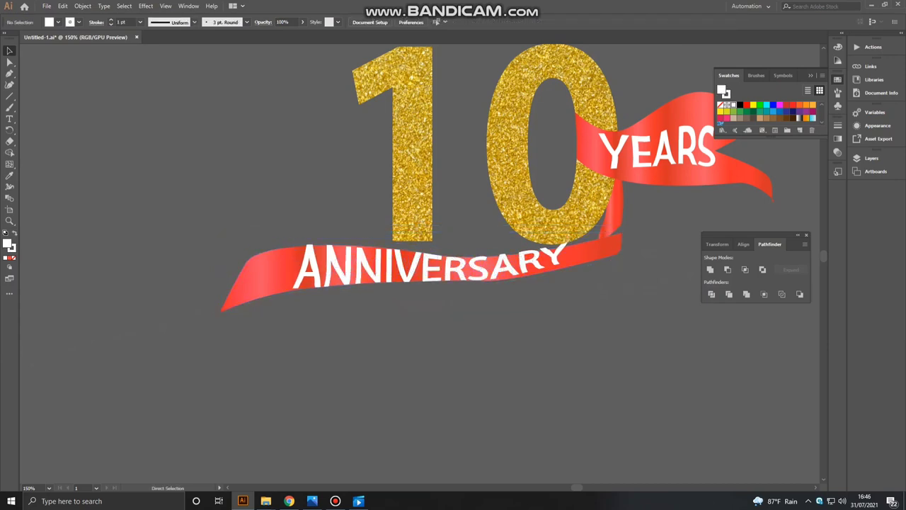
key(a)
key(v)
key(ctrl+shift+a)
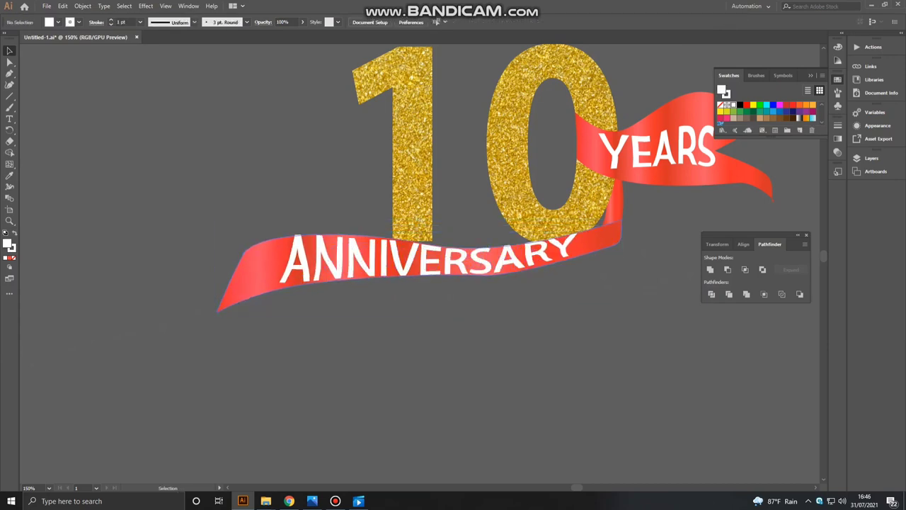
click(267, 267)
right_click(267, 267)
click(291, 334)
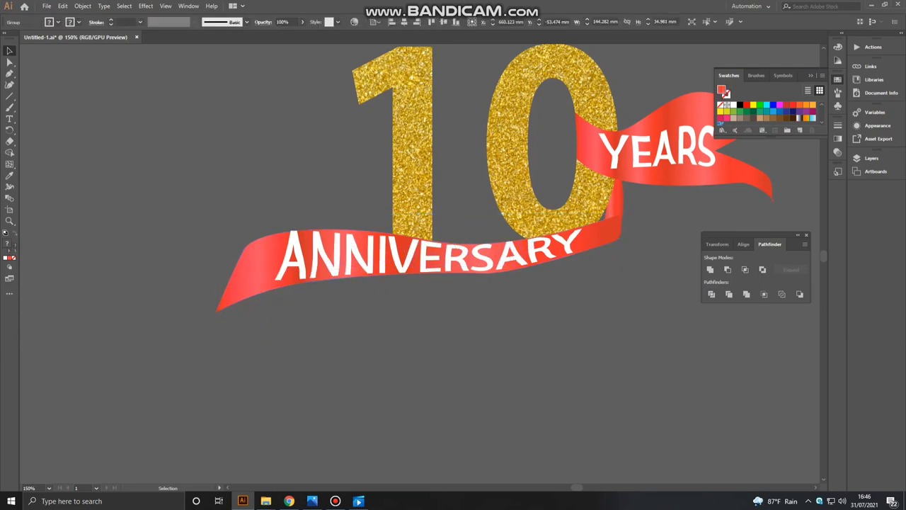
key(ctrl+shift+a)
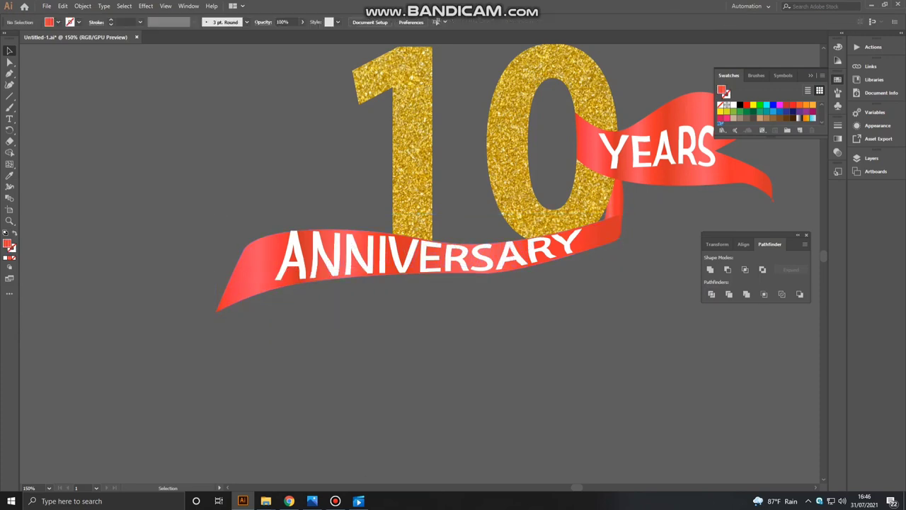
key(ctrl+equal)
key(ctrl+equal)
key(ctrl+equal)
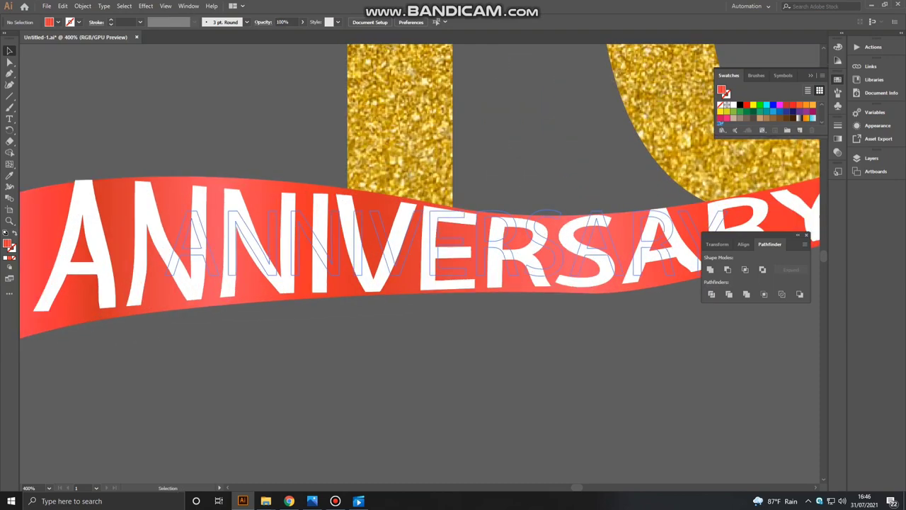
click(263, 259)
key(ctrl+minus)
key(ctrl+minus)
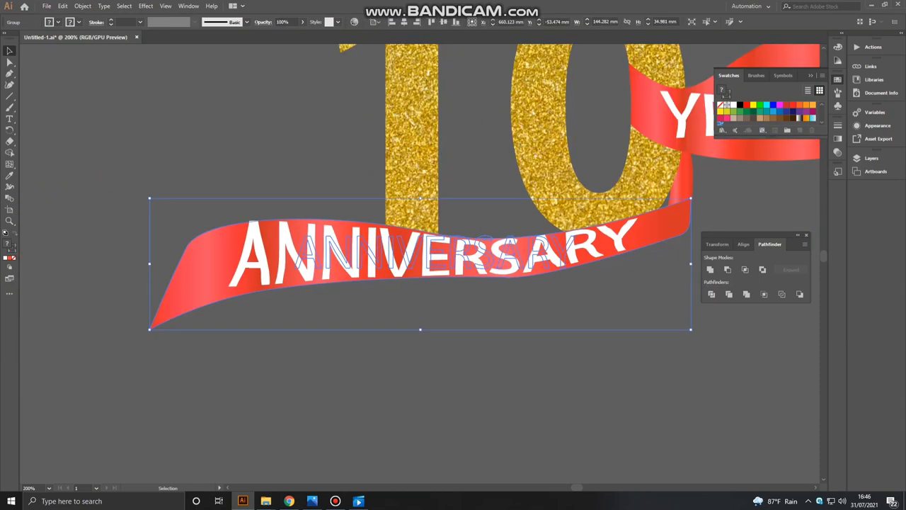
key(ctrl+shift+a)
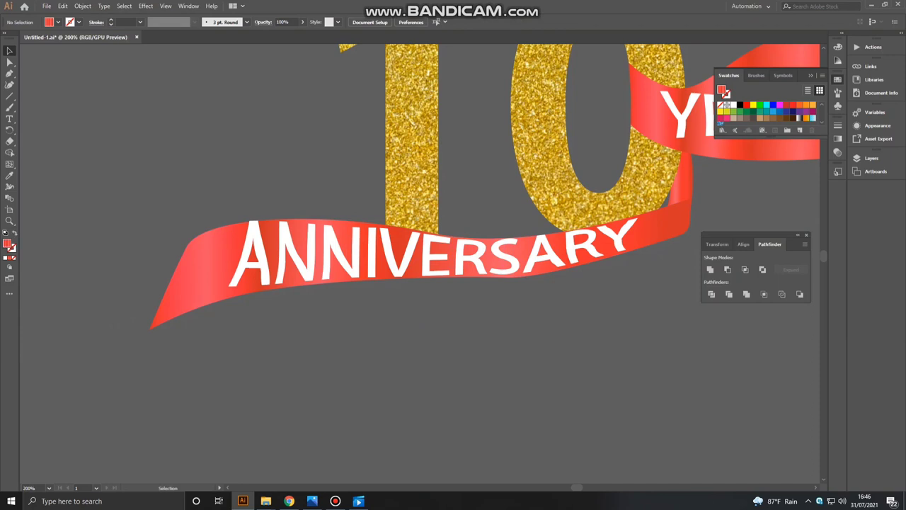
- Try to nudge the ANNIVERSARY ribbon group down to about Y -52.8 mm
click(417, 256)
key(Down)
key(Down)
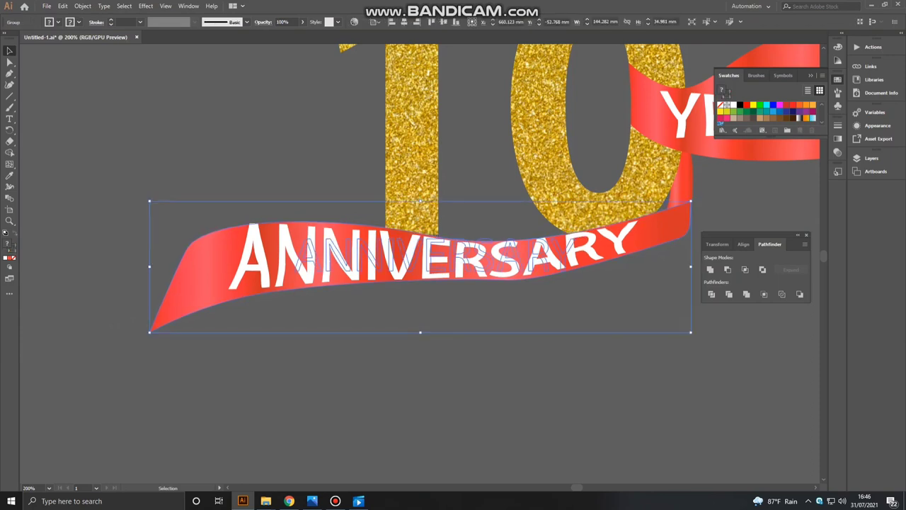
right_click(302, 242)
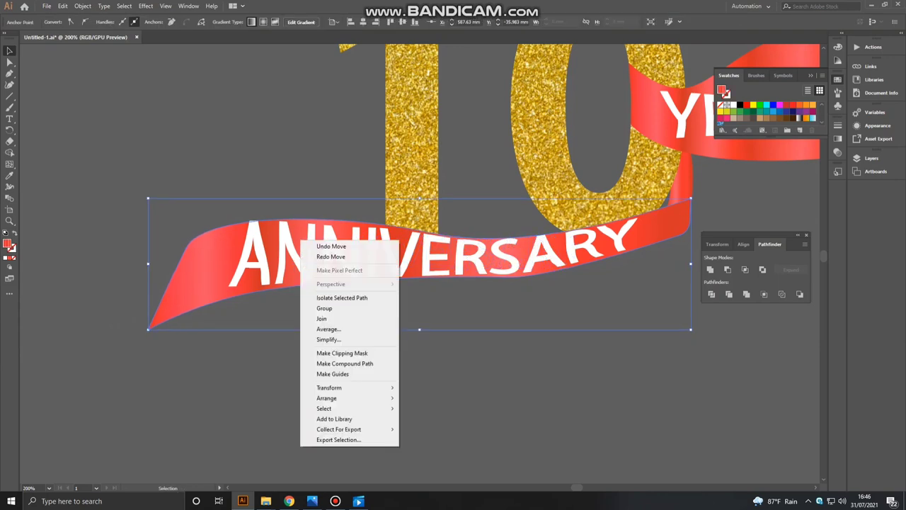
click(83, 5)
click(278, 186)
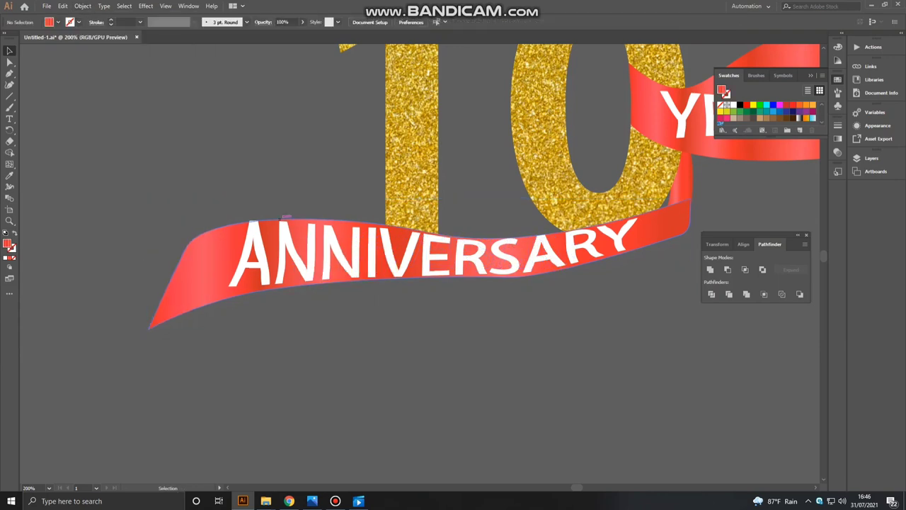
key(ctrl+1)
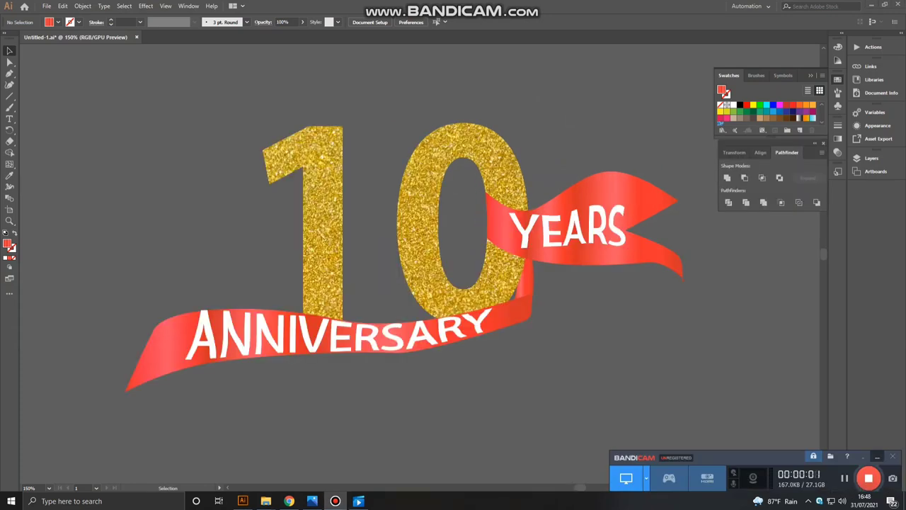
click(46, 5)
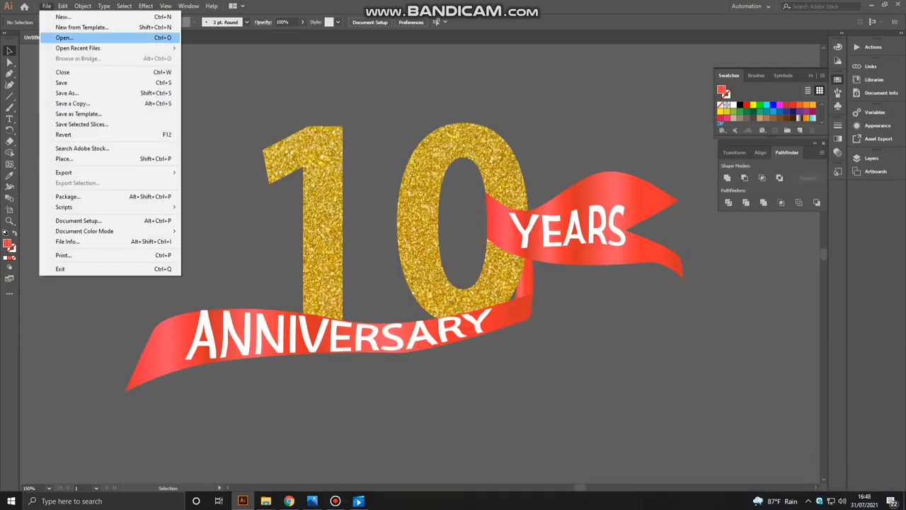
click(82, 148)
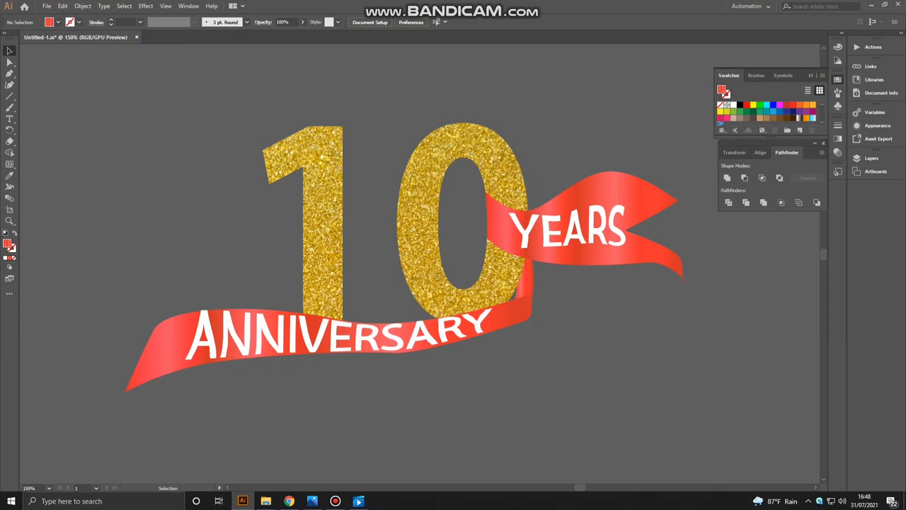
click(336, 501)
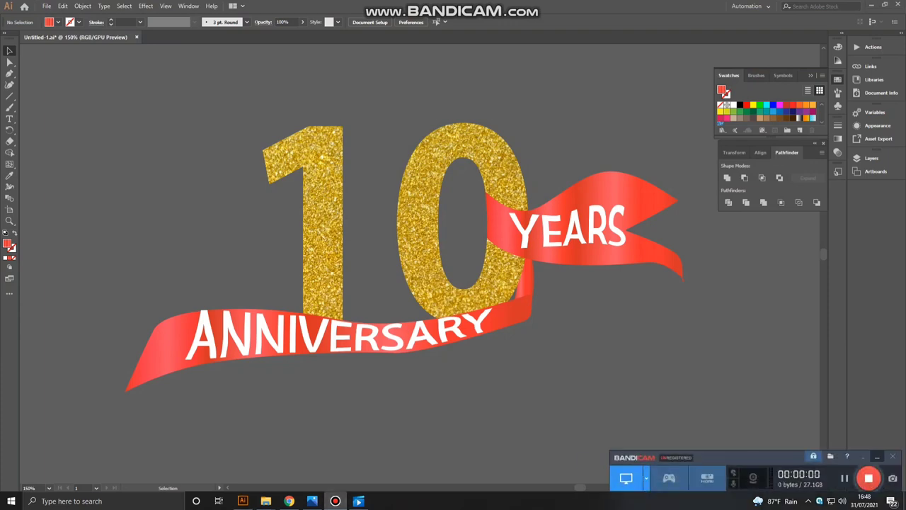
click(878, 456)
- Place the blue bokeh glitter photo in the document as a background image
click(46, 6)
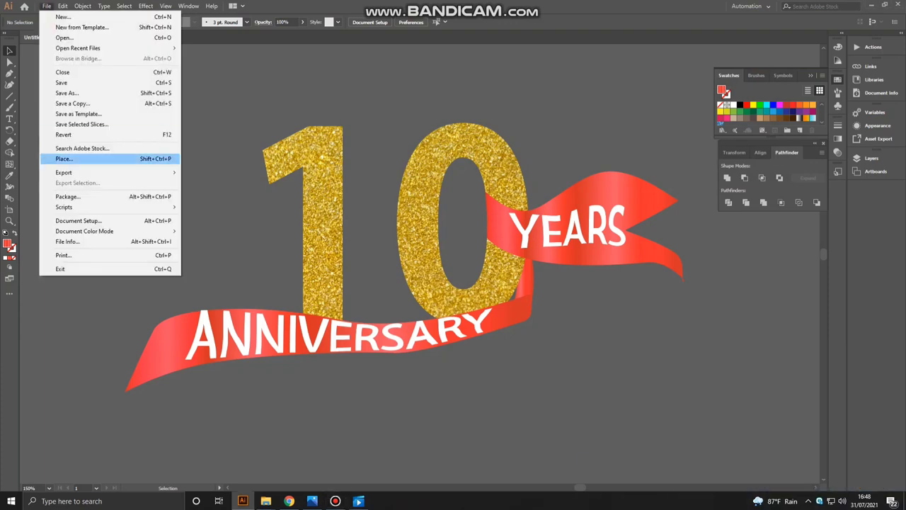
click(63, 159)
scroll(262, 127, down, 5)
click(211, 117)
click(374, 283)
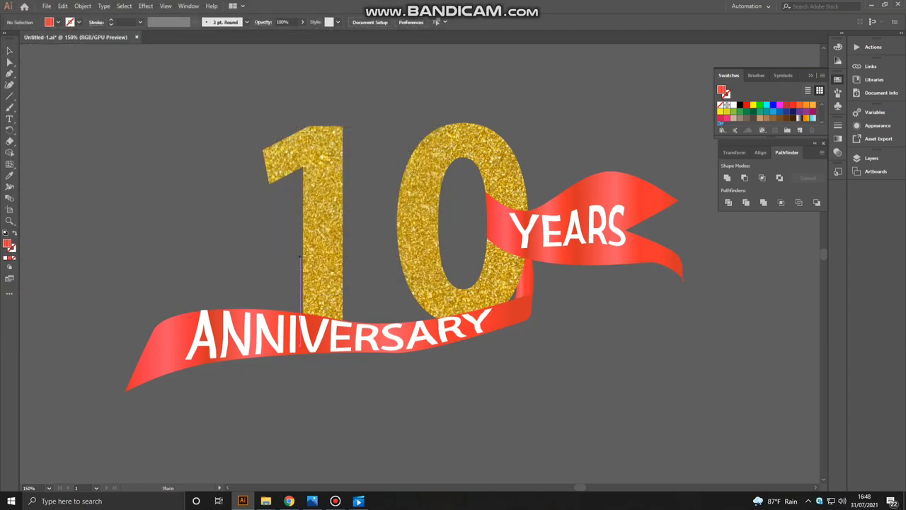
click(148, 197)
key(ctrl+minus)
key(ctrl+minus)
key(ctrl+minus)
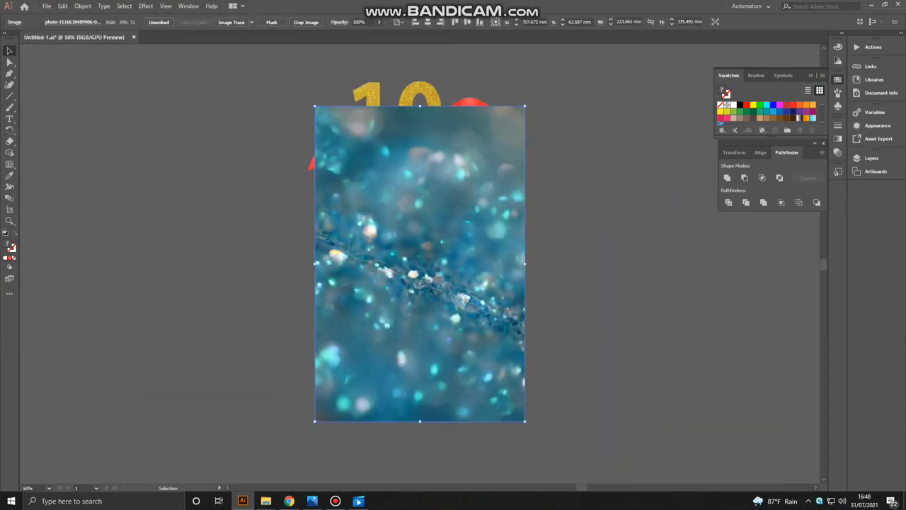
- Move the photo clear of the 10 anniversary artwork, shift the artwork so it overlaps the photo, and group its parts
drag(392, 285, 166, 254)
drag(466, 113, 316, 170)
right_click(316, 170)
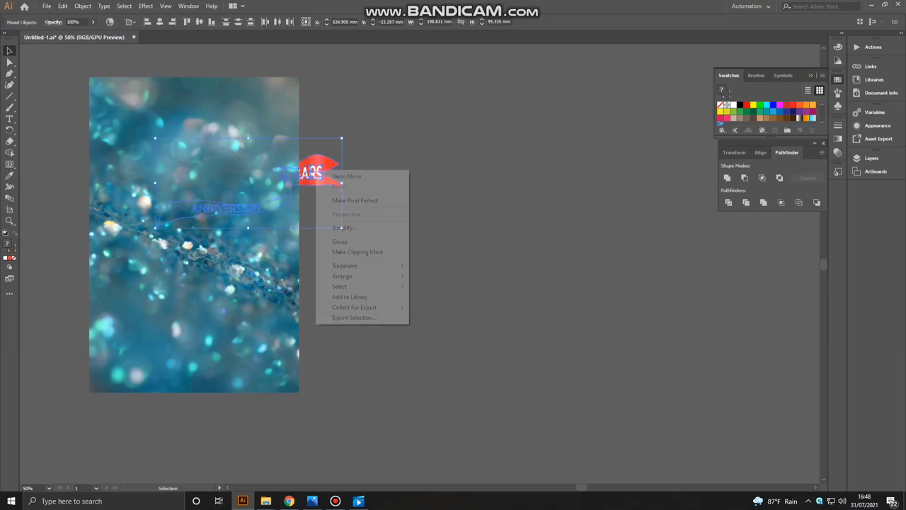
click(340, 242)
- Bring the grouped anniversary artwork in front of the blue photo and move it further onto the photo
right_click(316, 163)
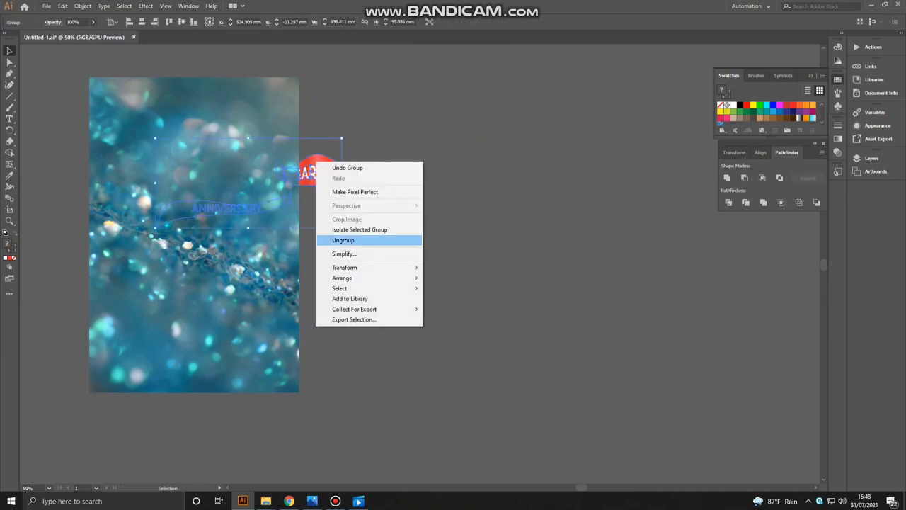
mouse_move(342, 278)
click(453, 278)
drag(308, 177, 273, 203)
- Reposition the anniversary artwork and the photo so the artwork sits centred on the blue background
click(382, 212)
drag(382, 212, 533, 183)
drag(384, 200, 384, 218)
click(496, 233)
drag(496, 233, 569, 285)
key(ctrl+plus)
key(ctrl+plus)
key(ctrl+plus)
key(ctrl+minus)
key(ctrl+minus)
key(ctrl+minus)
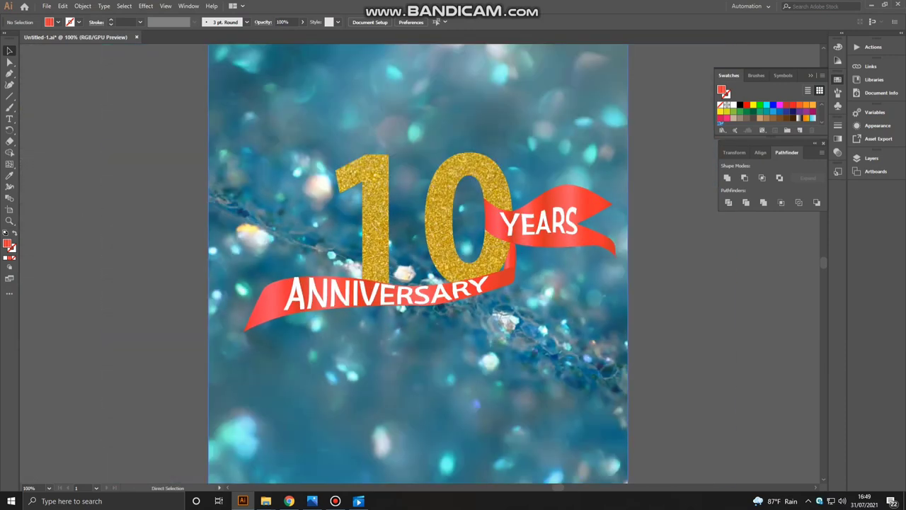